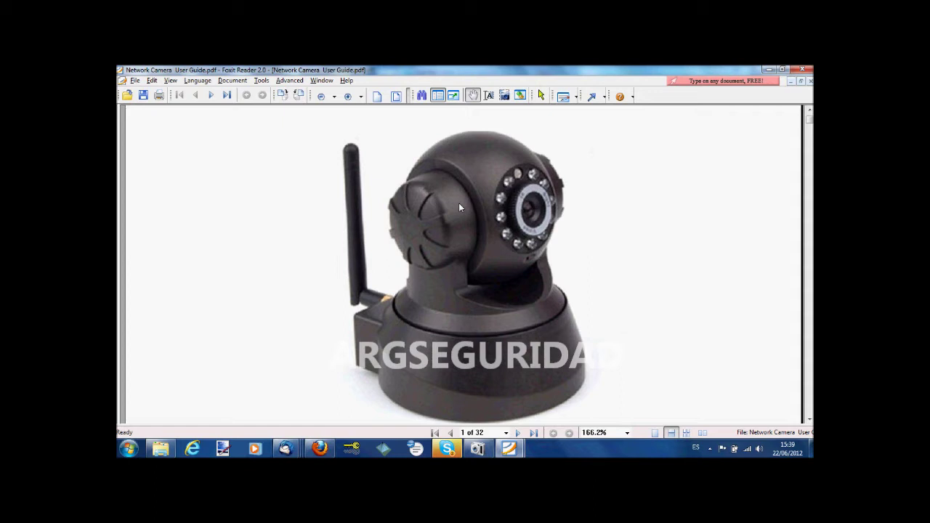
- Switch from the camera user guide in Foxit Reader to the DRIVER disc's AutoPlay prompt
{"action": "key", "text": "alt+Tab"}
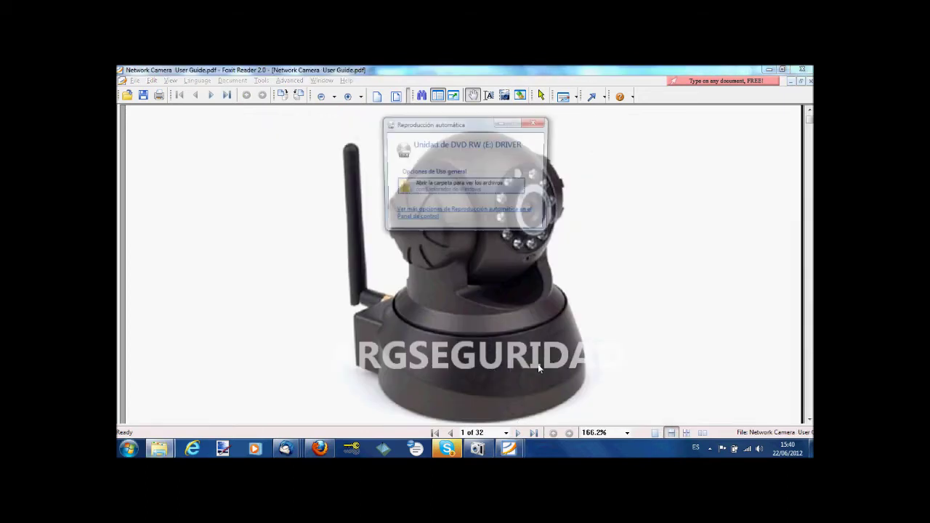
- Browse the DRIVER disc's english folder and select IPCamTool.exe
{"action": "left_click", "coordinate": [459, 189]}
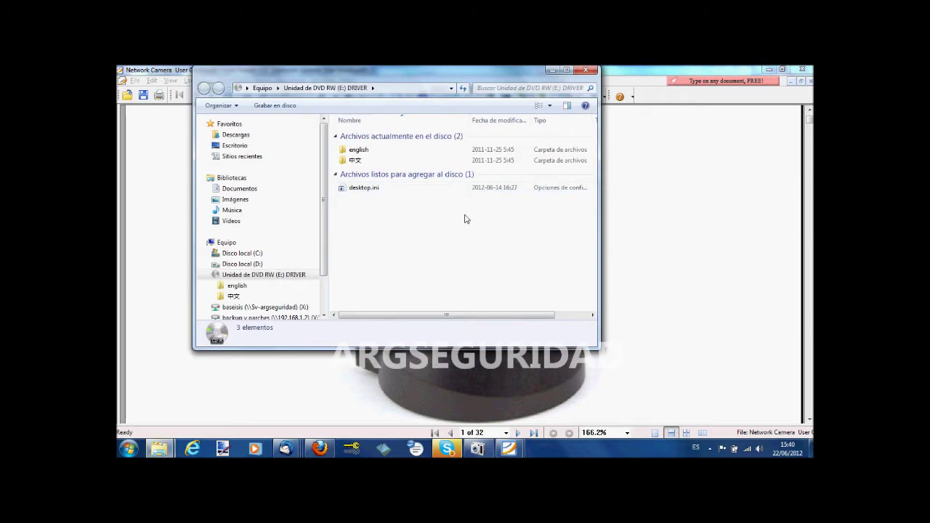
{"action": "double_click", "coordinate": [356, 151]}
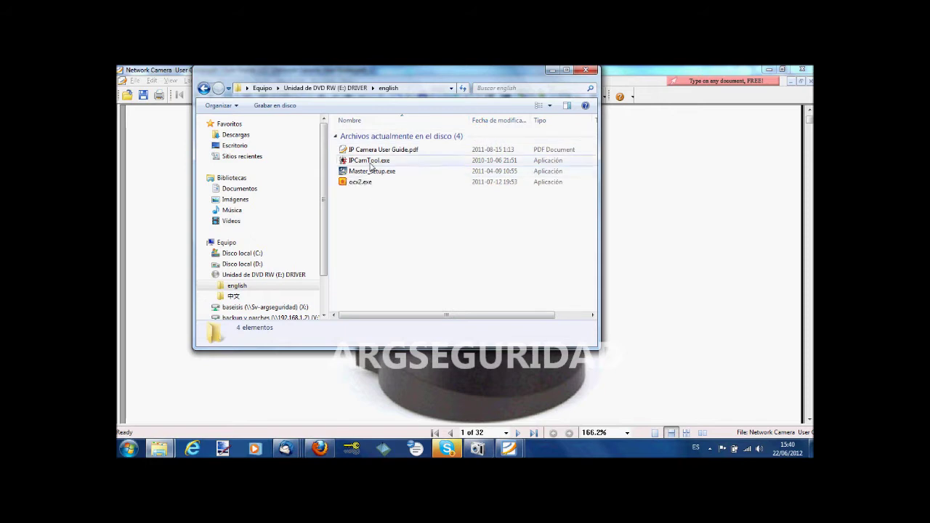
{"action": "left_click", "coordinate": [371, 163]}
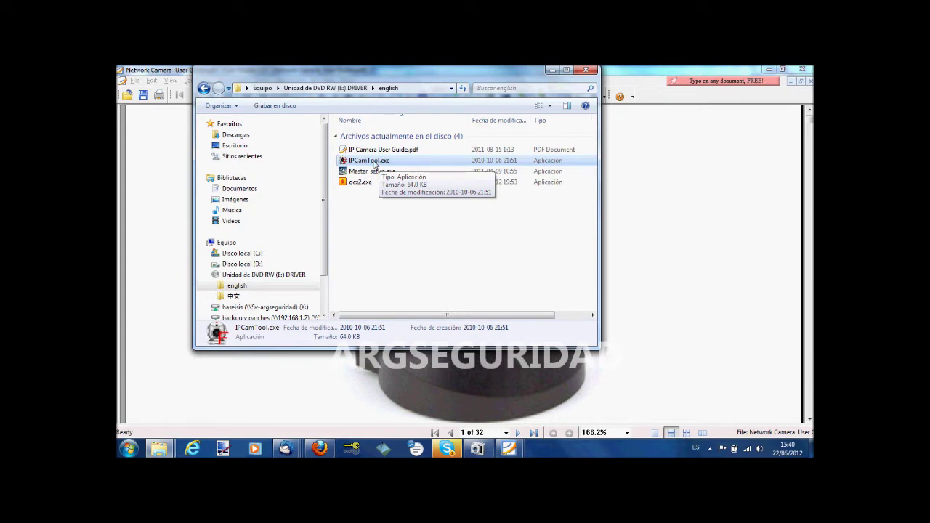
- Set IPCamTool.exe to Windows XP (Service Pack 3) compatibility mode in its properties
{"action": "right_click", "coordinate": [370, 163]}
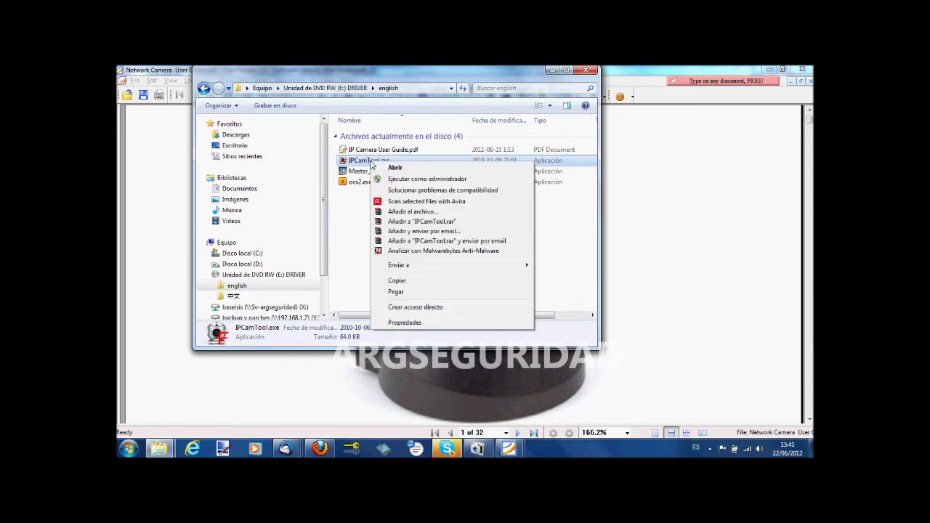
{"action": "left_click", "coordinate": [429, 322]}
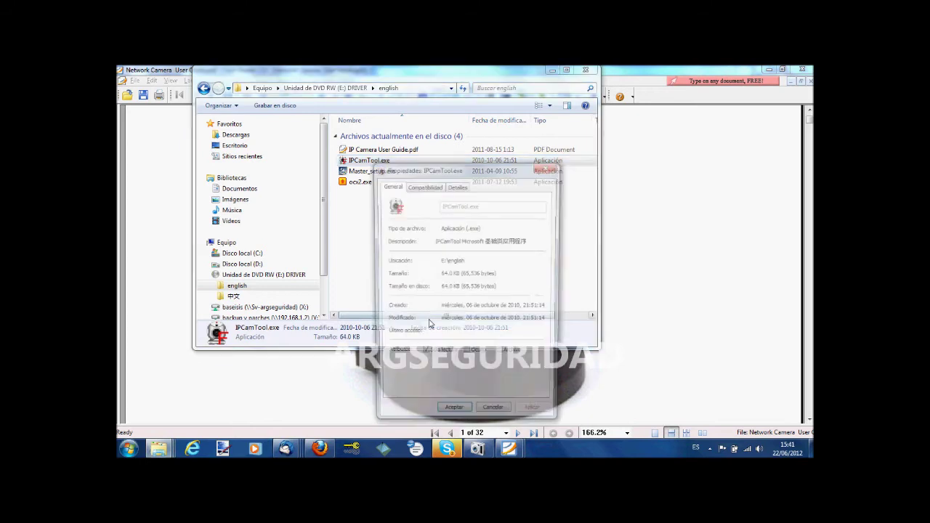
{"action": "left_click", "coordinate": [428, 187]}
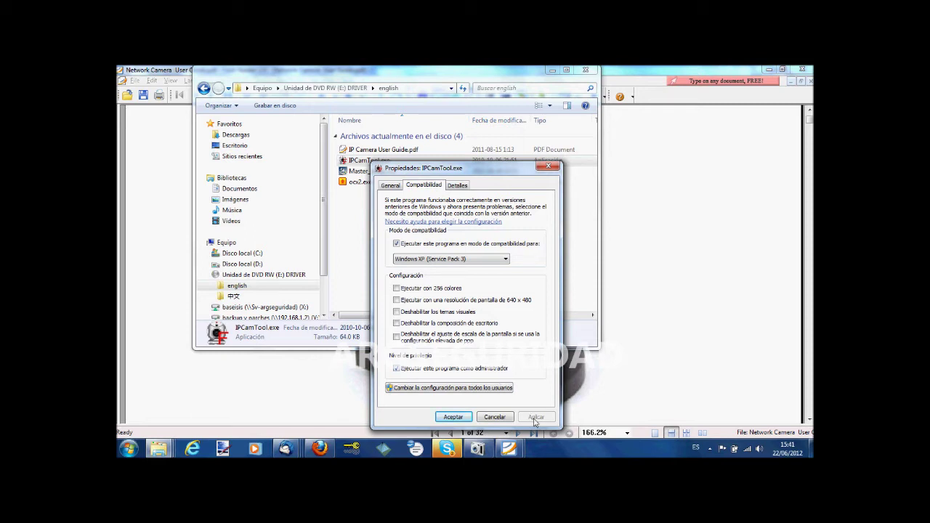
{"action": "left_click", "coordinate": [453, 417]}
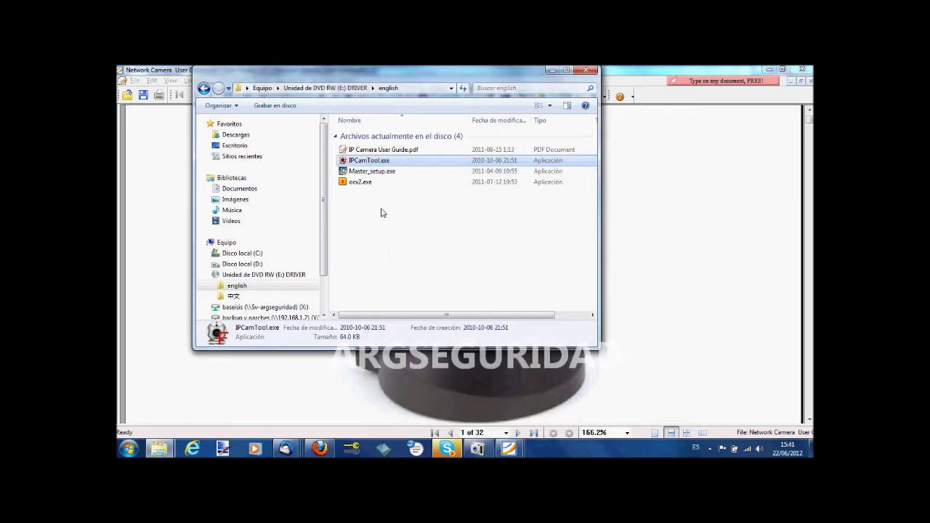
- Launch IPCamTool and open the camera at 192.168.1.143:81 in Internet Explorer
{"action": "double_click", "coordinate": [376, 161]}
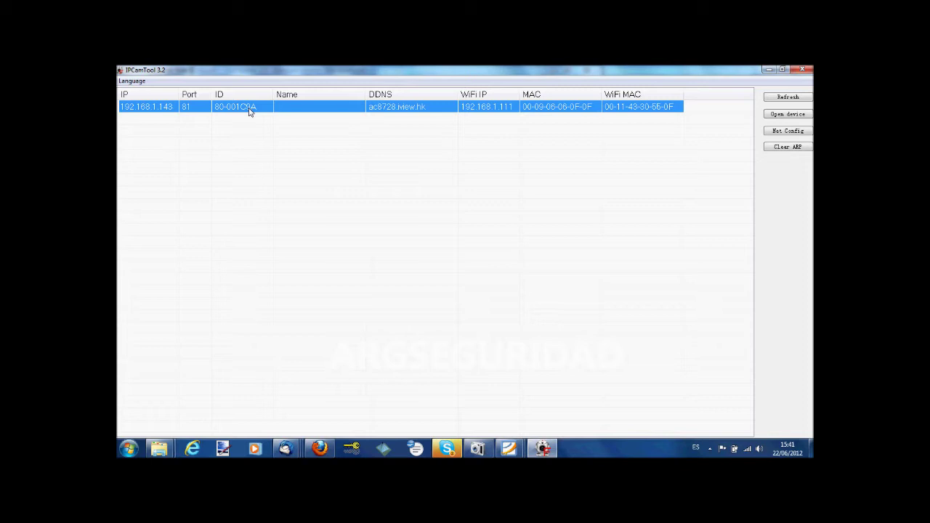
{"action": "double_click", "coordinate": [249, 109]}
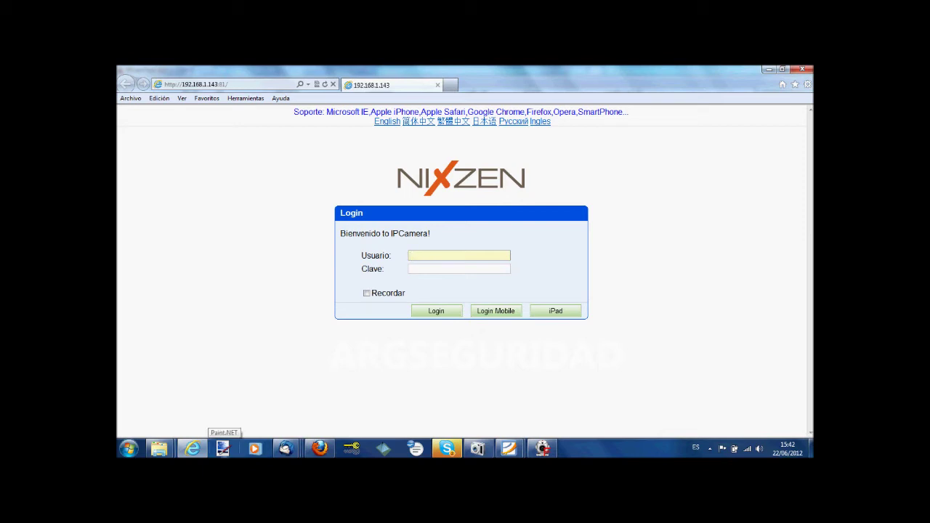
- Log in to the NIXZEN IPCamera page with the administrator username and password
{"action": "type", "text": "admin"}
{"action": "left_click", "coordinate": [459, 269]}
{"action": "type", "text": "admi"}
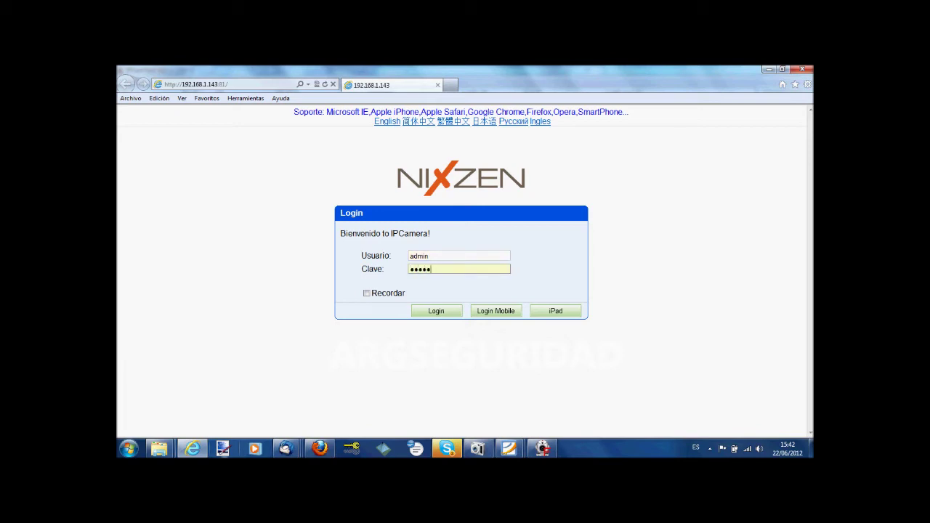
{"action": "type", "text": "n"}
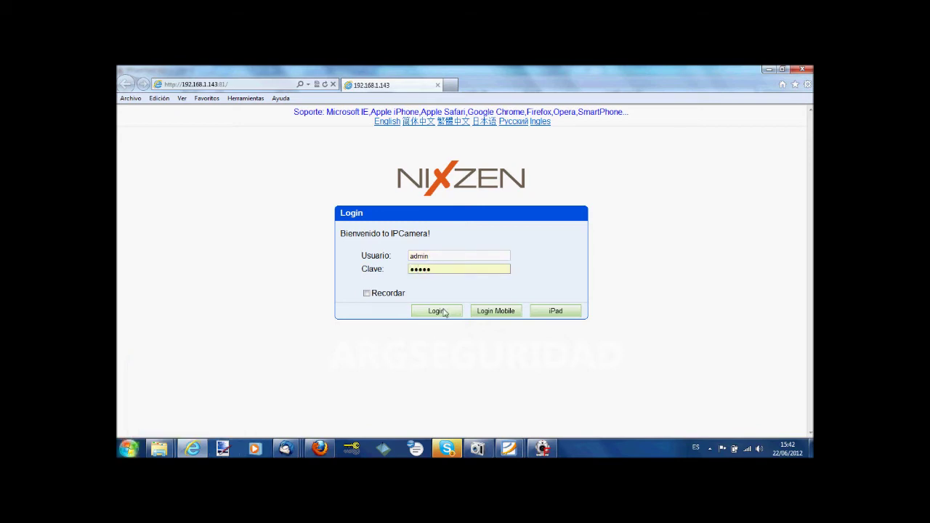
{"action": "left_click", "coordinate": [440, 311]}
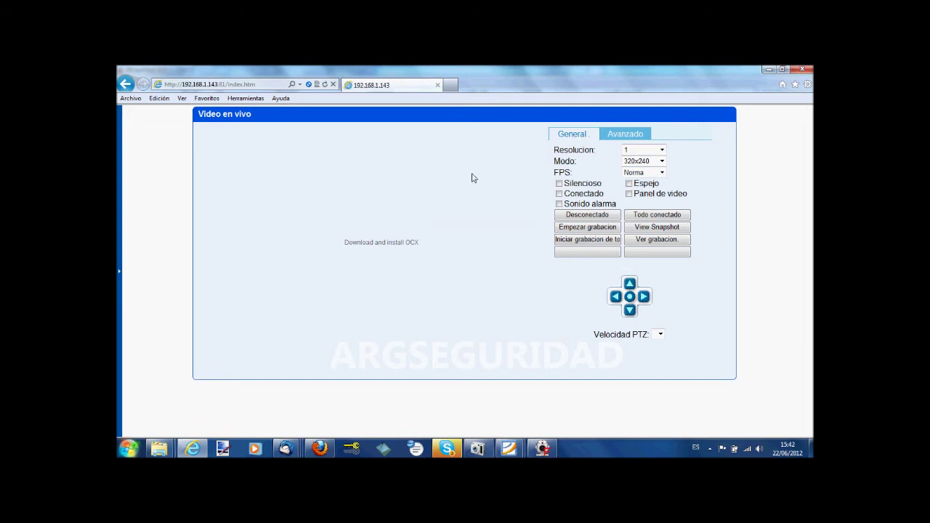
- Show the Avanzado image settings with brightness, contrast, hue and saturation at 128
{"action": "left_click", "coordinate": [625, 134]}
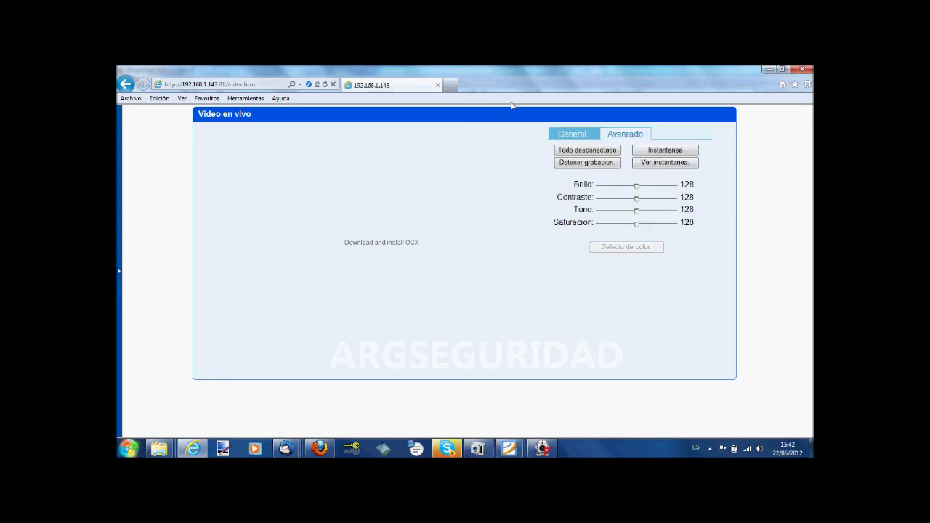
{"action": "left_click", "coordinate": [585, 138]}
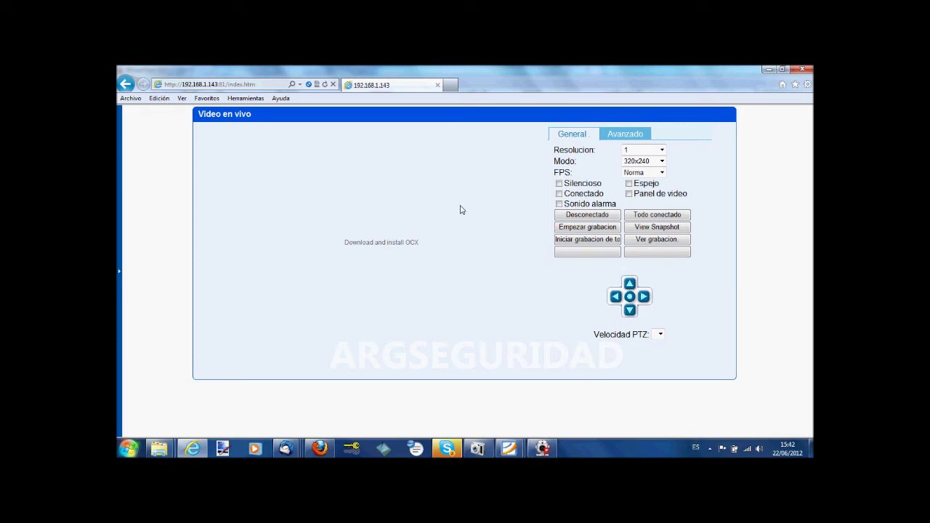
{"action": "left_click", "coordinate": [624, 138]}
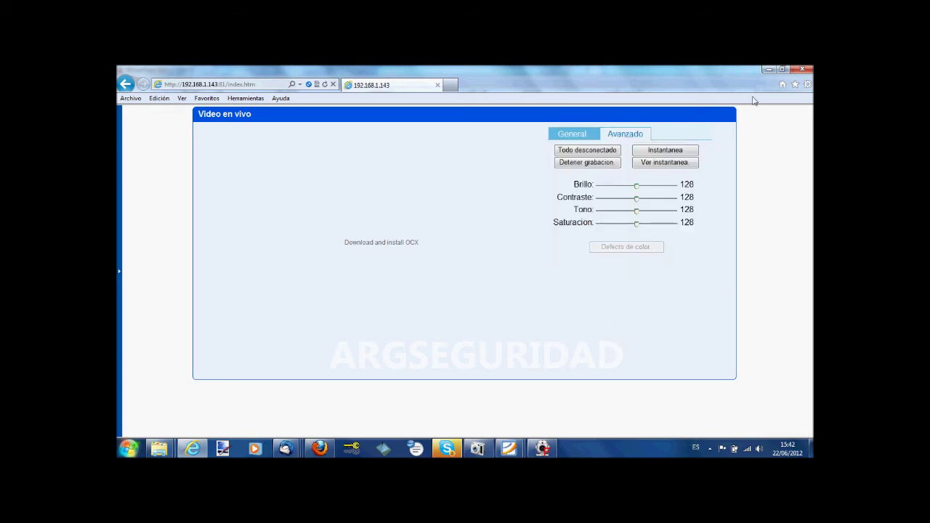
- Bring up Opciones de Internet at Seguridad with the Sitios de confianza zone selected
{"action": "left_click", "coordinate": [807, 86]}
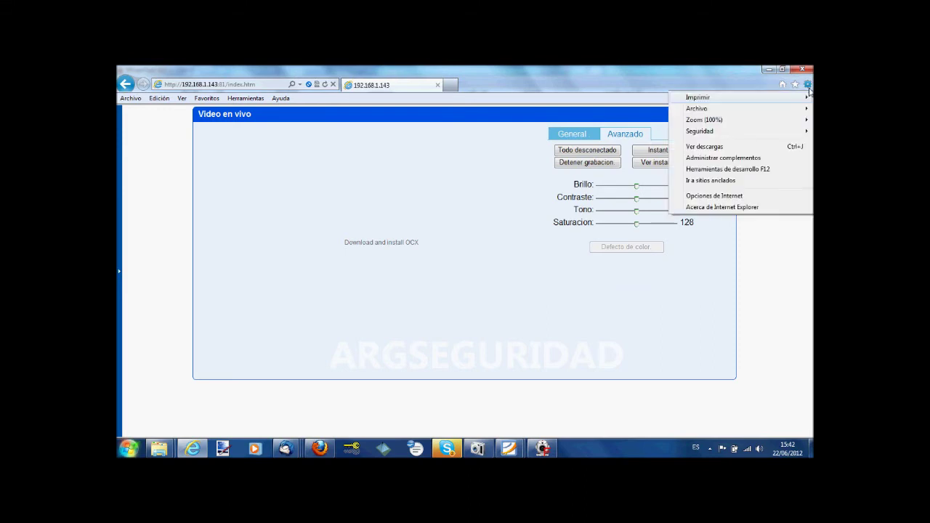
{"action": "left_click", "coordinate": [712, 196]}
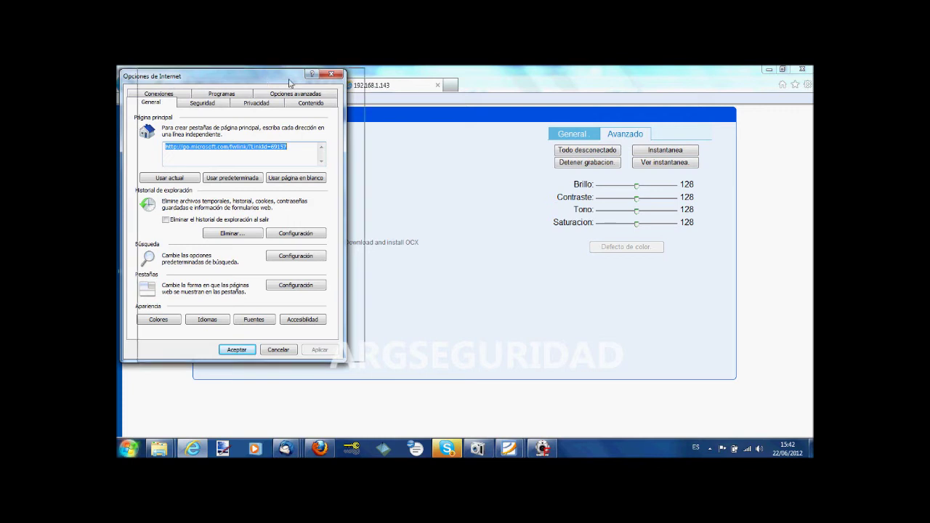
{"action": "left_click_drag", "start_coordinate": [262, 82], "coordinate": [322, 88]}
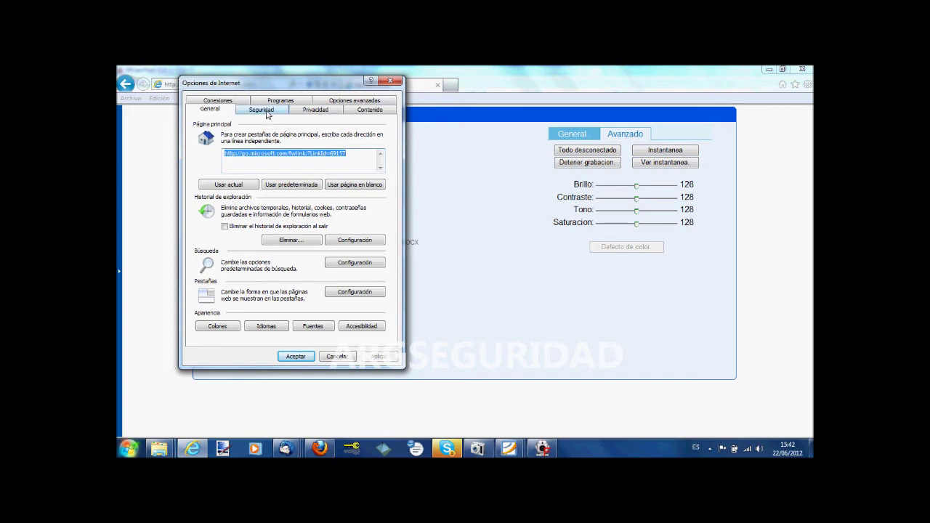
{"action": "left_click", "coordinate": [263, 110]}
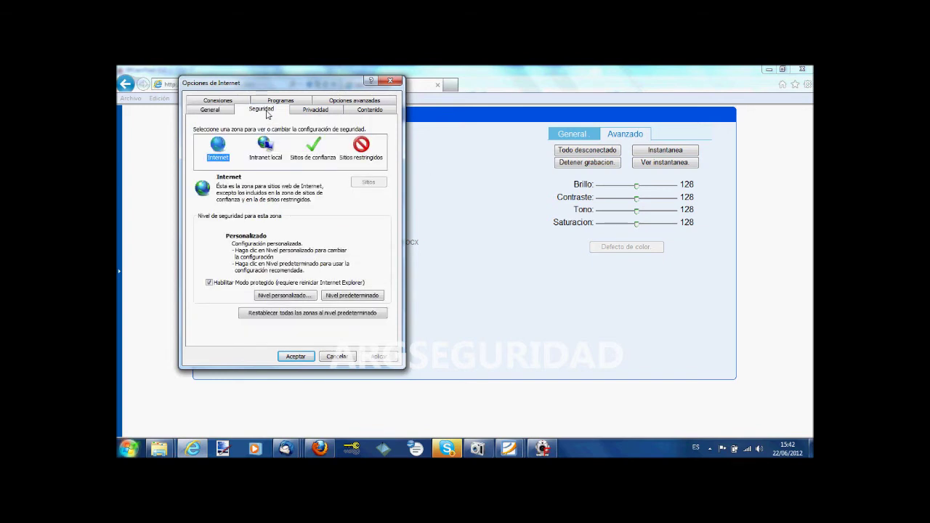
{"action": "left_click", "coordinate": [316, 148]}
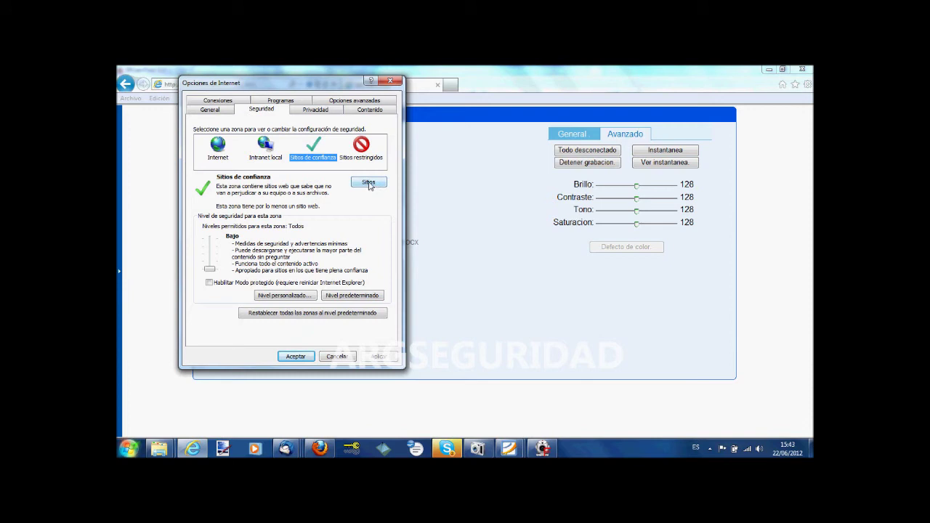
{"action": "left_click", "coordinate": [369, 183]}
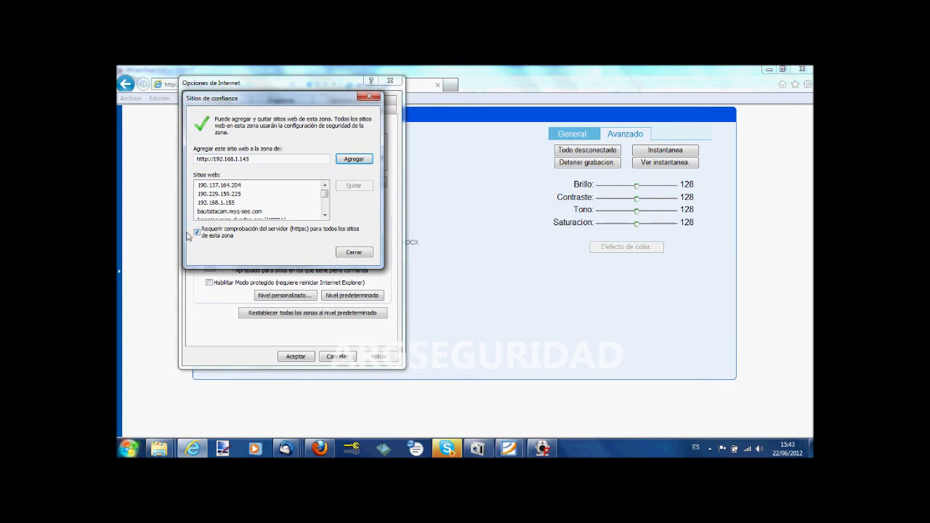
{"action": "left_click", "coordinate": [197, 232]}
{"action": "left_click", "coordinate": [543, 449]}
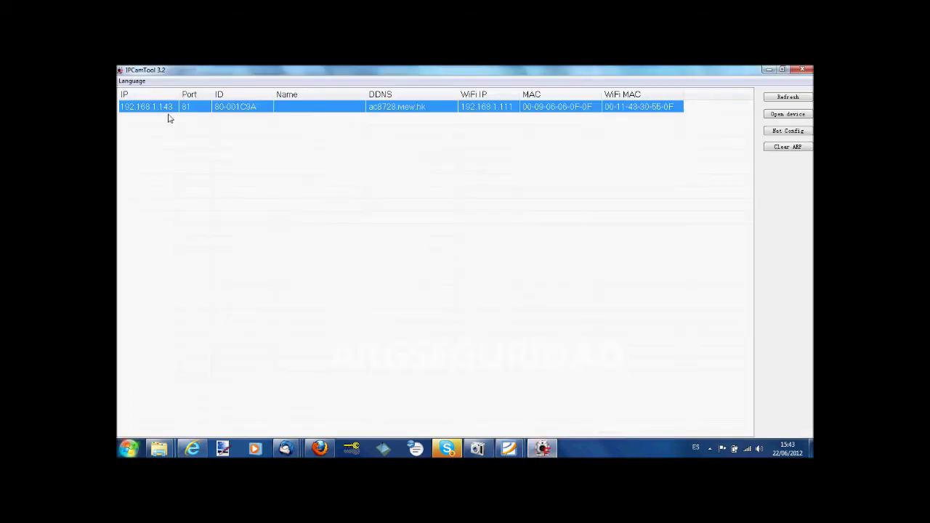
{"action": "left_click", "coordinate": [768, 69]}
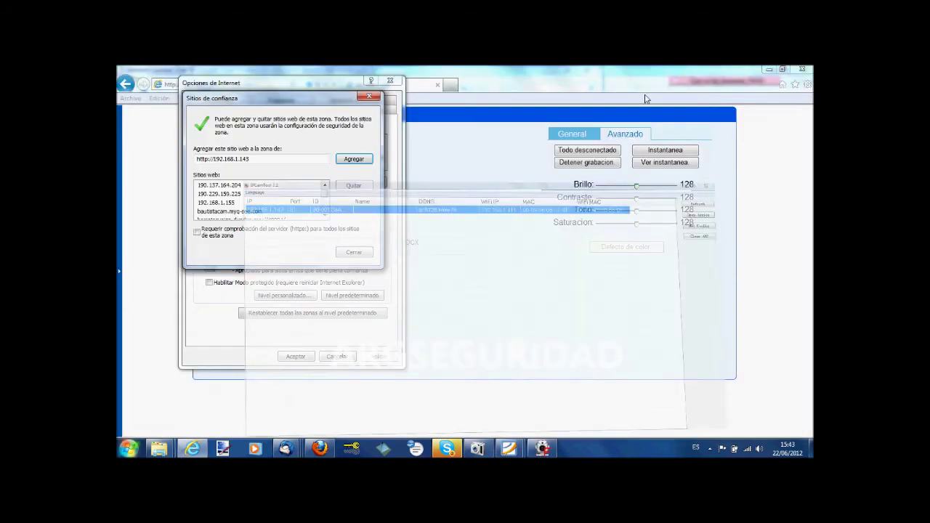
{"action": "left_click", "coordinate": [353, 160]}
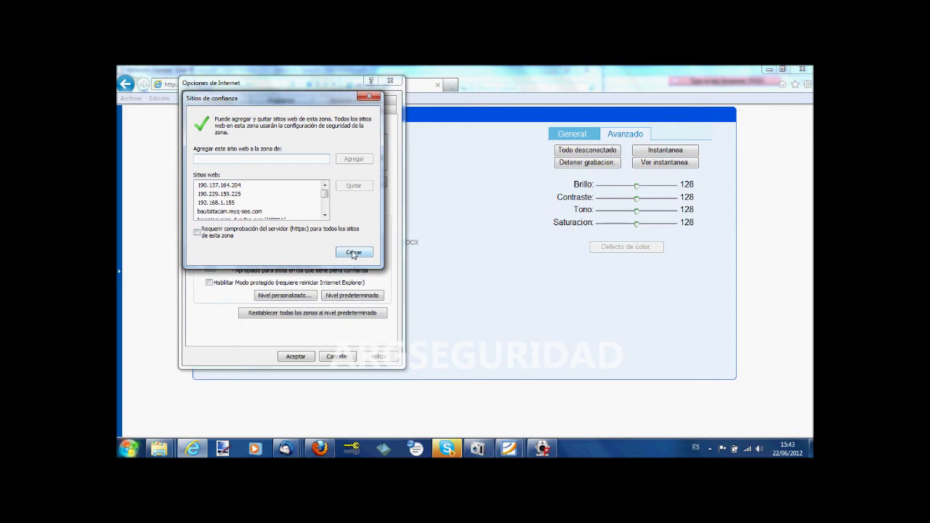
{"action": "left_click", "coordinate": [354, 253]}
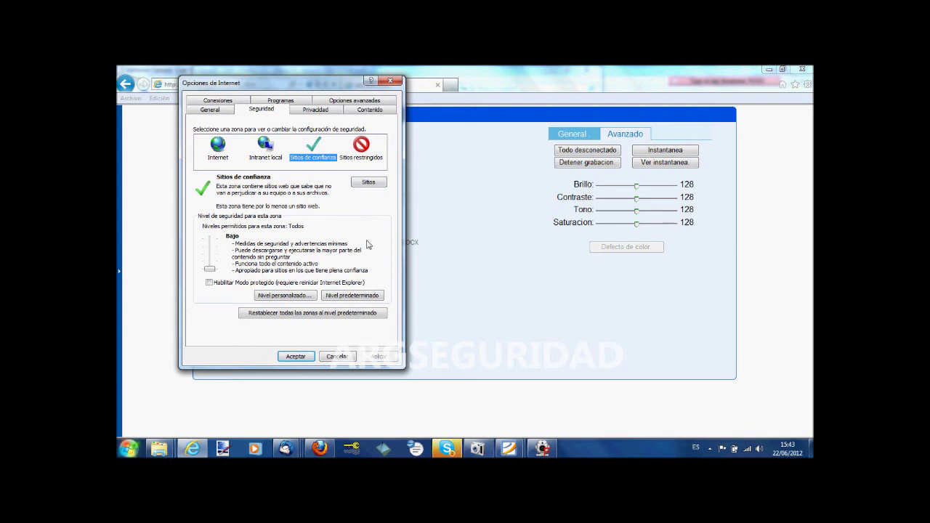
- Lower the Sitios de confianza security level to Bajo and apply the Internet Options
{"action": "left_click", "coordinate": [343, 297]}
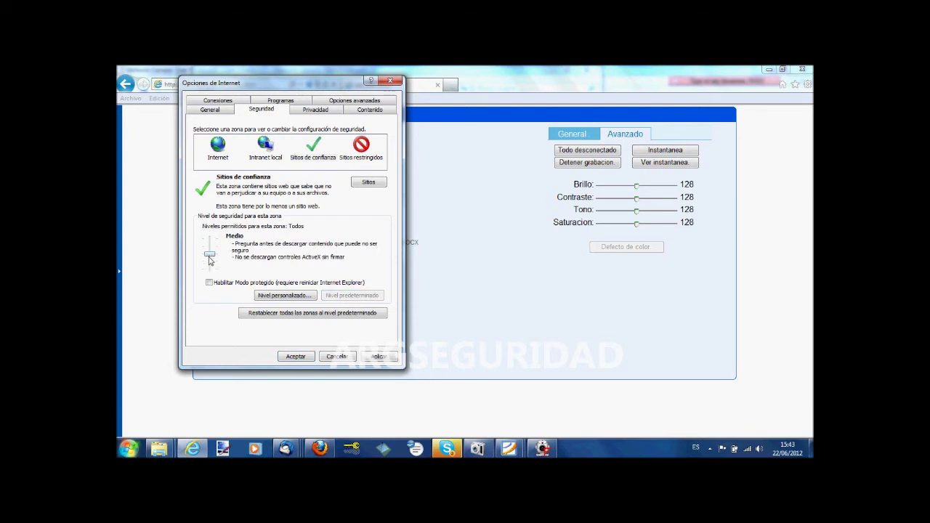
{"action": "left_click_drag", "start_coordinate": [209, 256], "coordinate": [210, 270]}
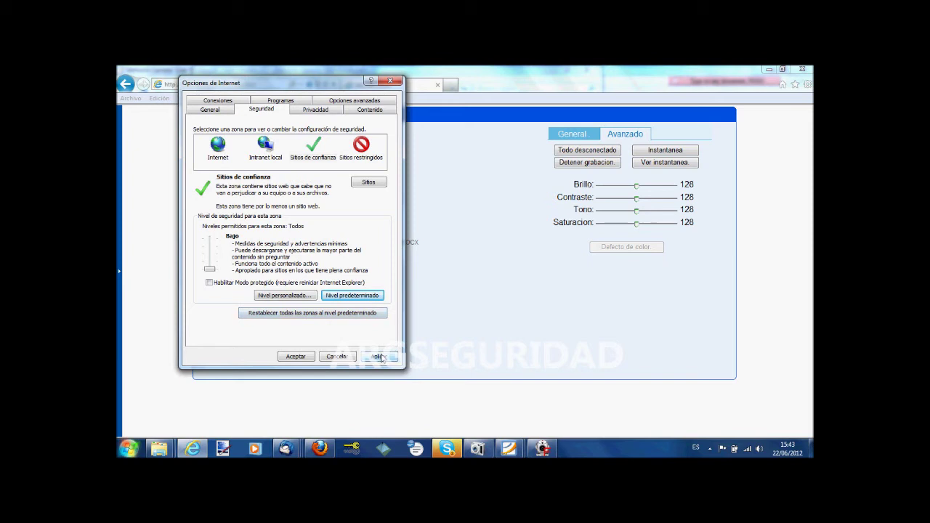
{"action": "left_click", "coordinate": [295, 356]}
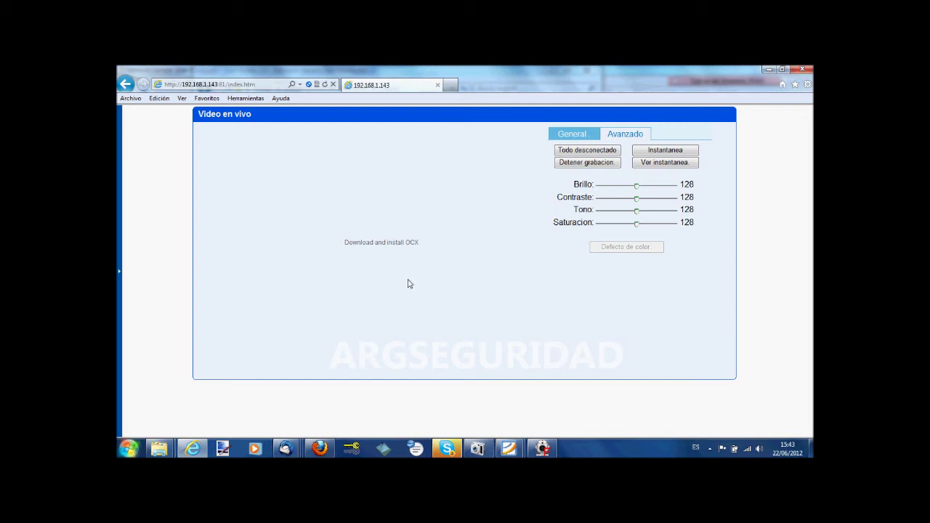
- Reload the camera page and sign in as administrator to reach the Video en vivo feed
{"action": "left_click", "coordinate": [325, 85]}
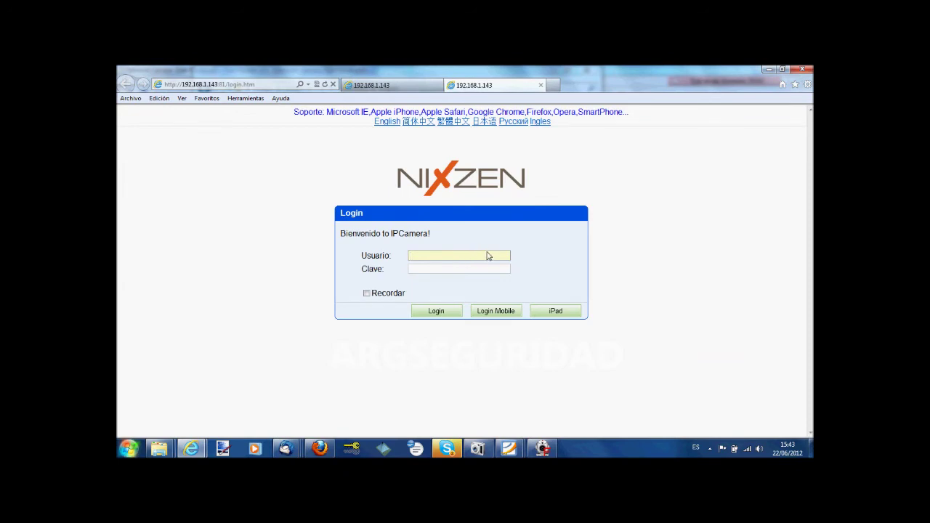
{"action": "key", "text": "Tab"}
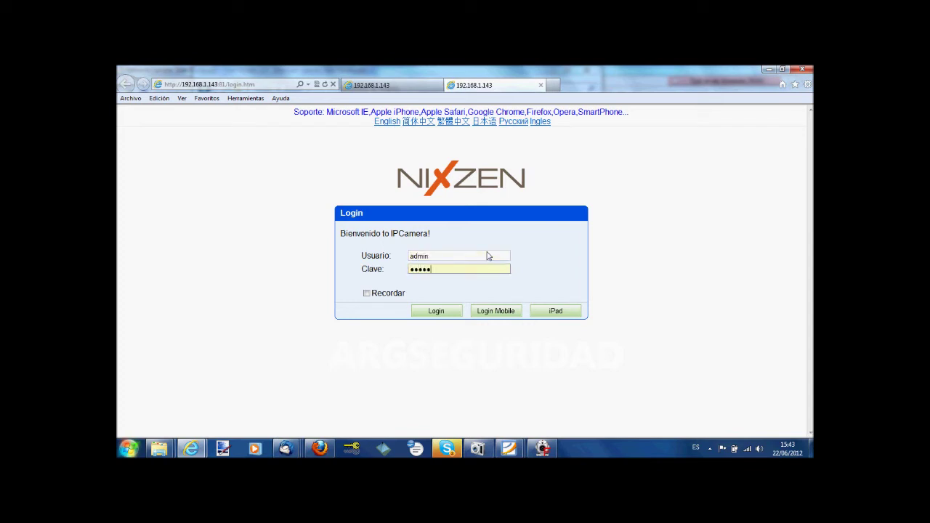
{"action": "left_click", "coordinate": [437, 312]}
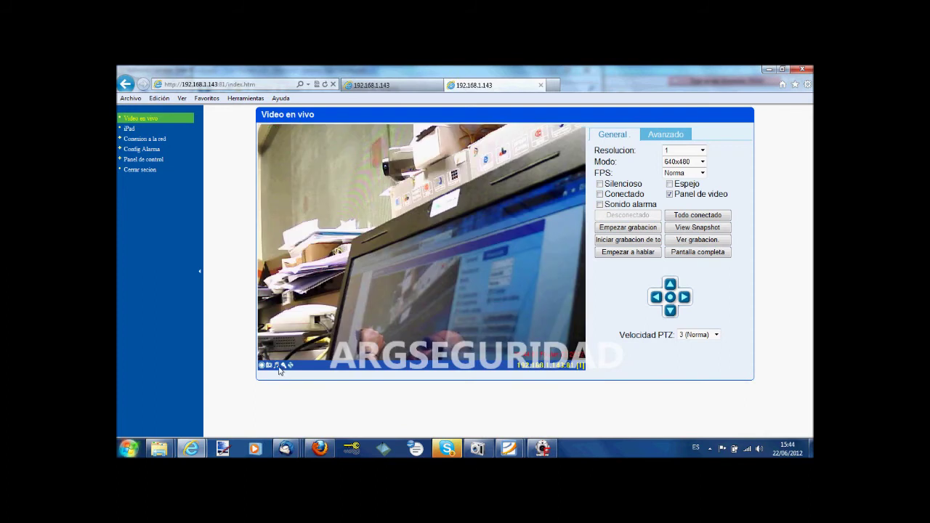
- Pan the camera left, right and down to face the camera poster, then collapse and re-expand the sidebar
{"action": "left_click", "coordinate": [656, 298]}
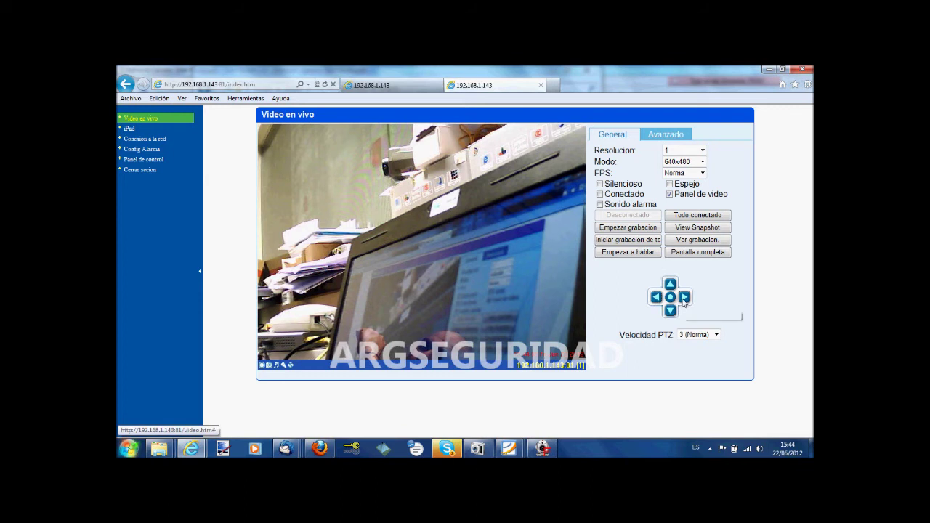
{"action": "left_click", "coordinate": [683, 299]}
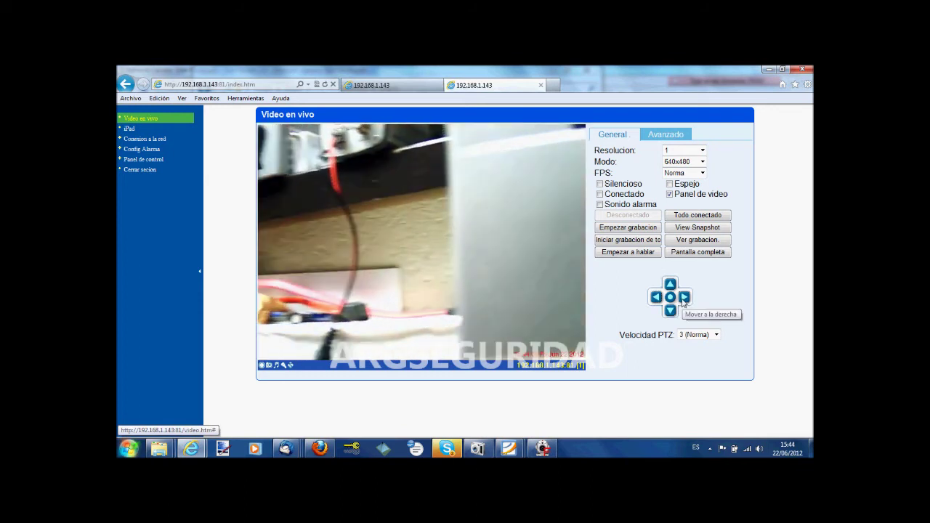
{"action": "left_click", "coordinate": [670, 311]}
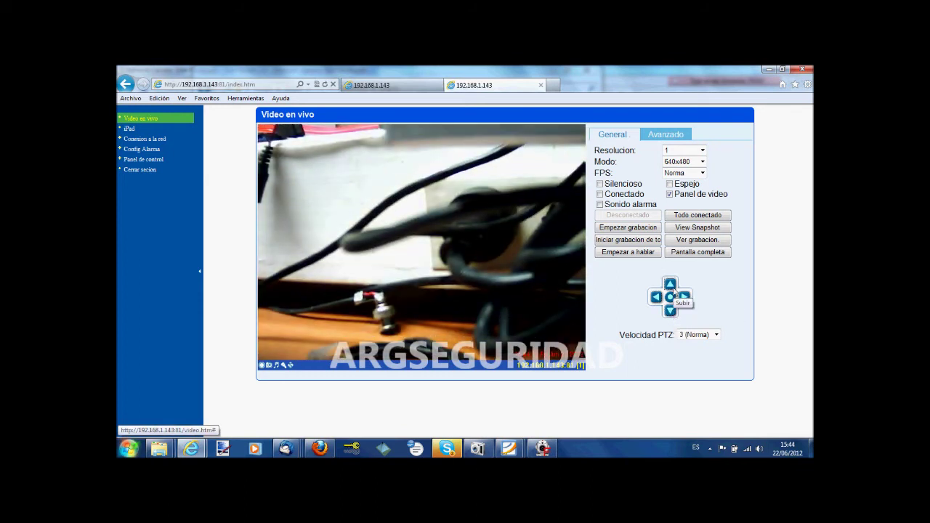
{"action": "left_click", "coordinate": [682, 297]}
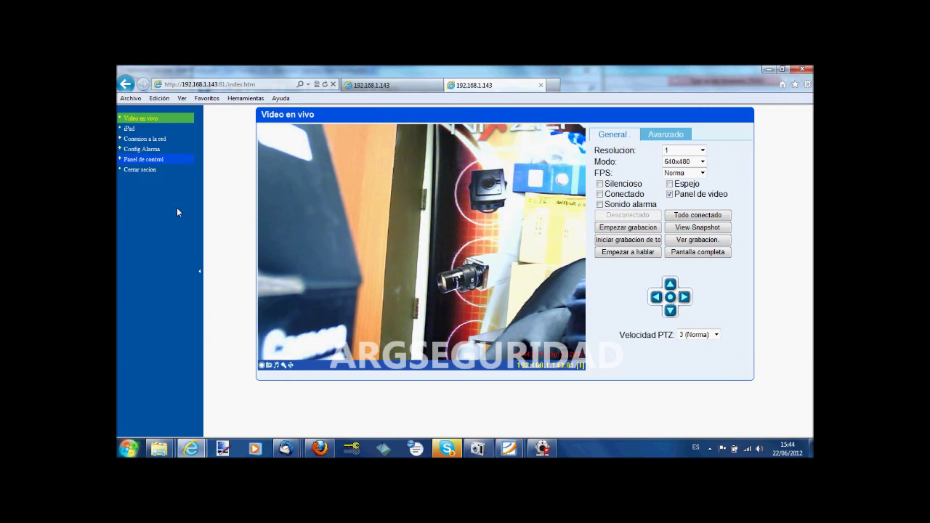
{"action": "left_click", "coordinate": [198, 274]}
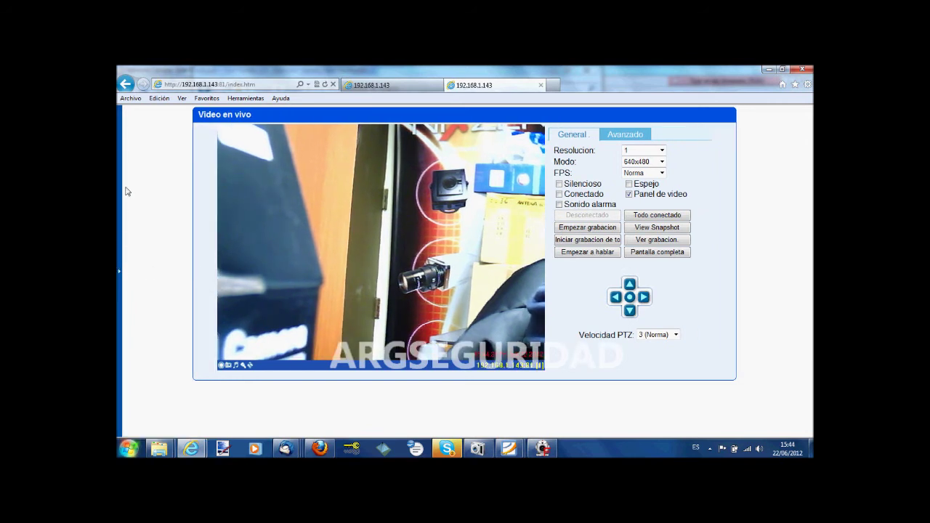
{"action": "left_click", "coordinate": [120, 274]}
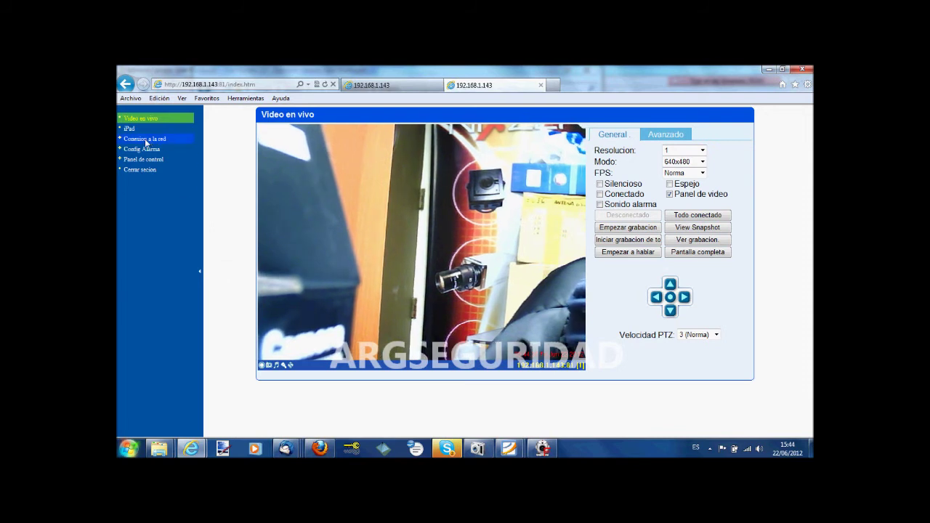
- Go to Conexion a la red > Conexion inalambrica to see the four scanned WiFi networks
{"action": "left_click", "coordinate": [176, 138]}
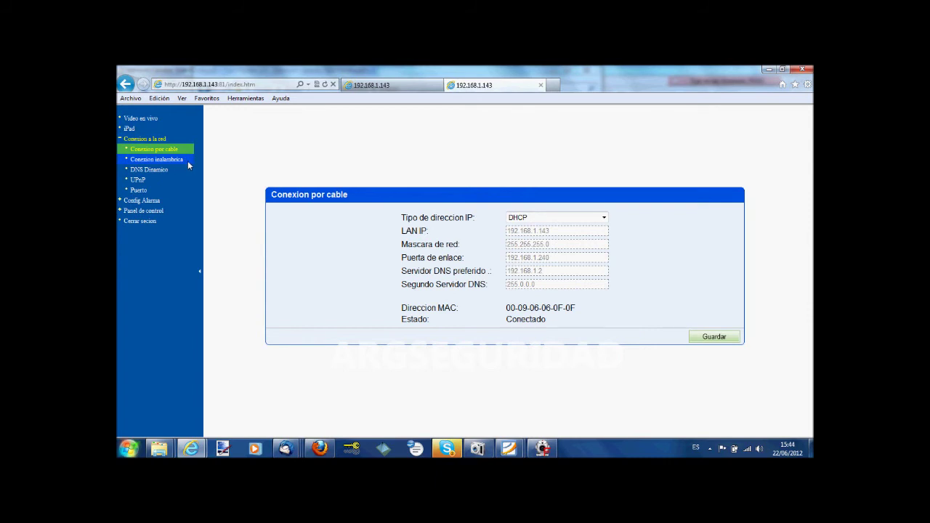
{"action": "left_click", "coordinate": [188, 166]}
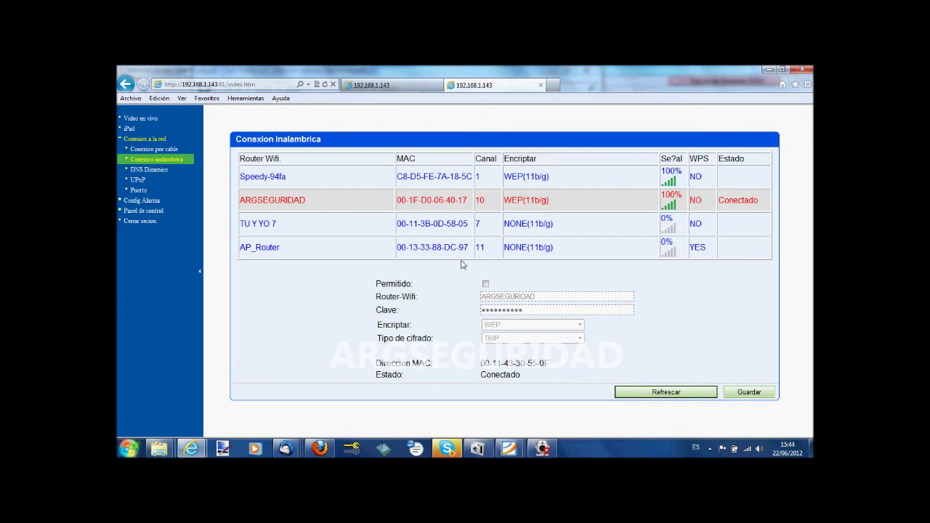
- Enable the wireless connection fields, select the WiFi password and save the wireless settings
{"action": "left_click", "coordinate": [485, 284]}
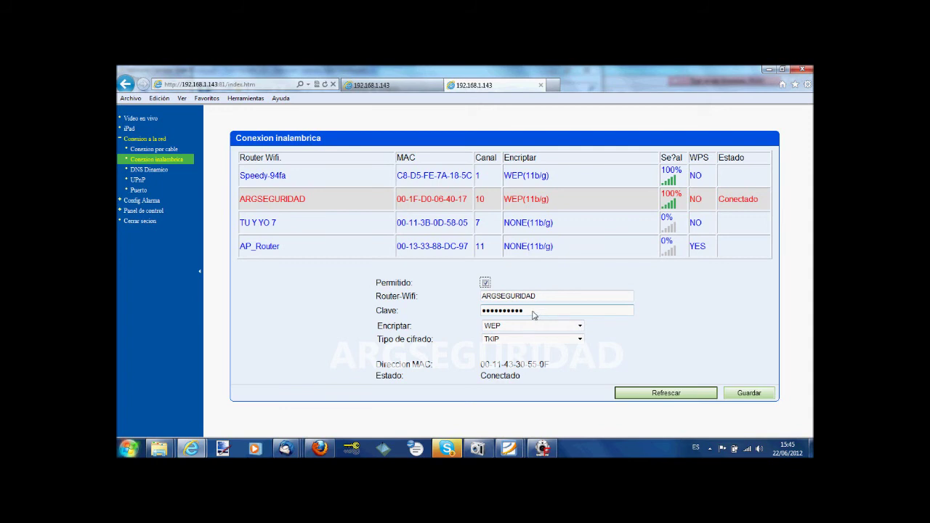
{"action": "double_click", "coordinate": [534, 313]}
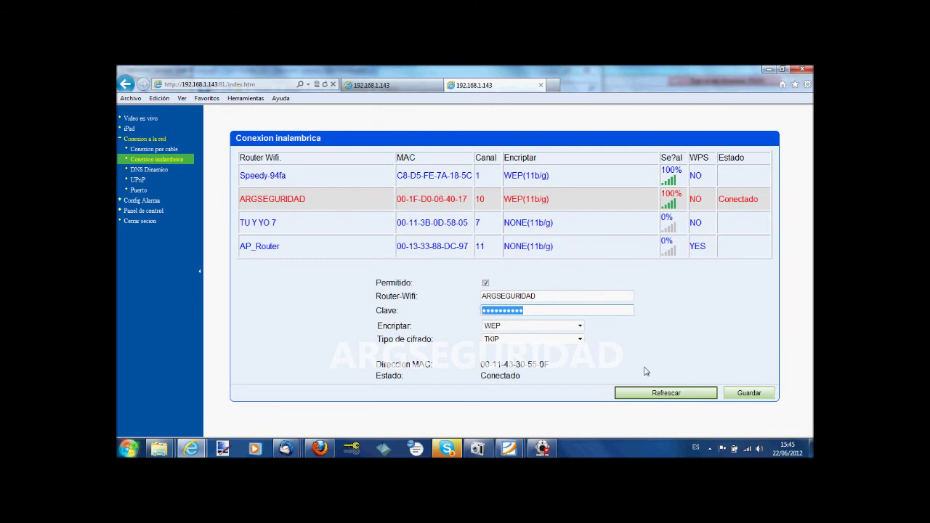
{"action": "left_click", "coordinate": [728, 393]}
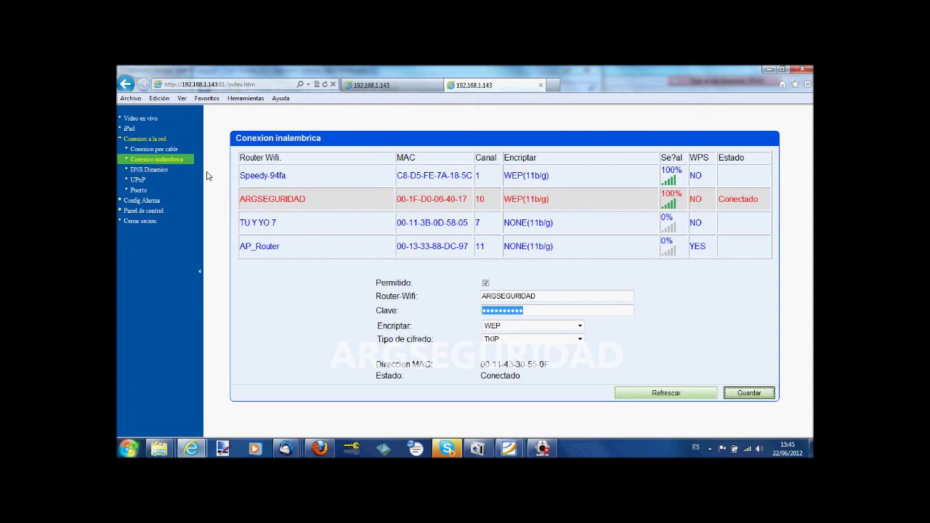
- Check the wired settings, return to wireless, then close the second camera tab
{"action": "left_click", "coordinate": [150, 149]}
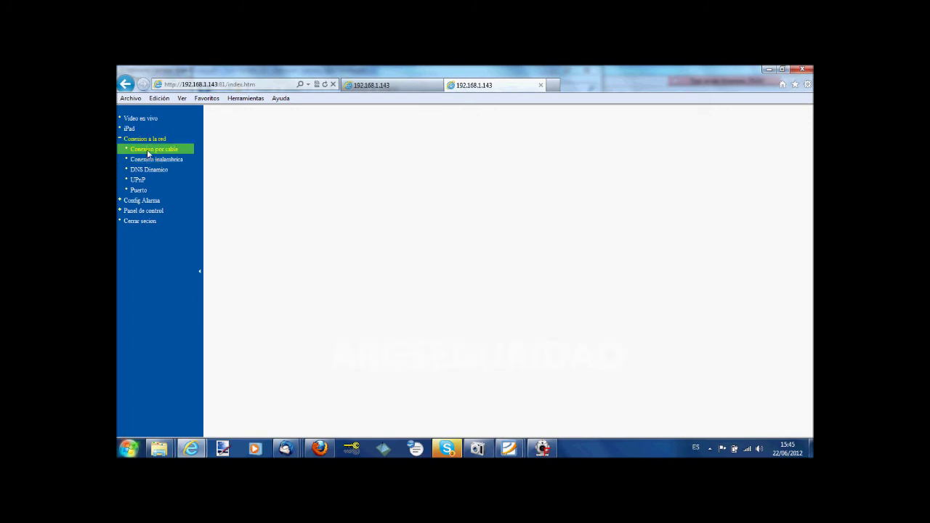
{"action": "left_click", "coordinate": [151, 161]}
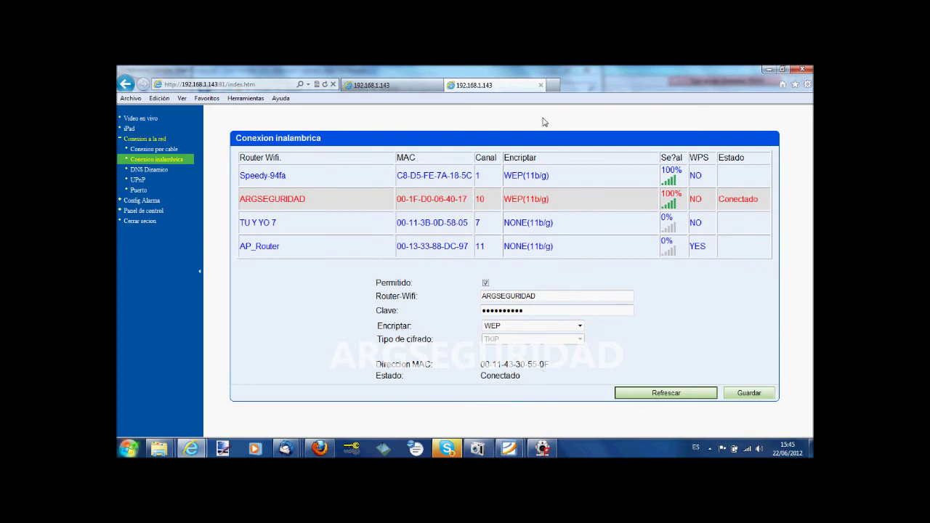
{"action": "left_click", "coordinate": [541, 85]}
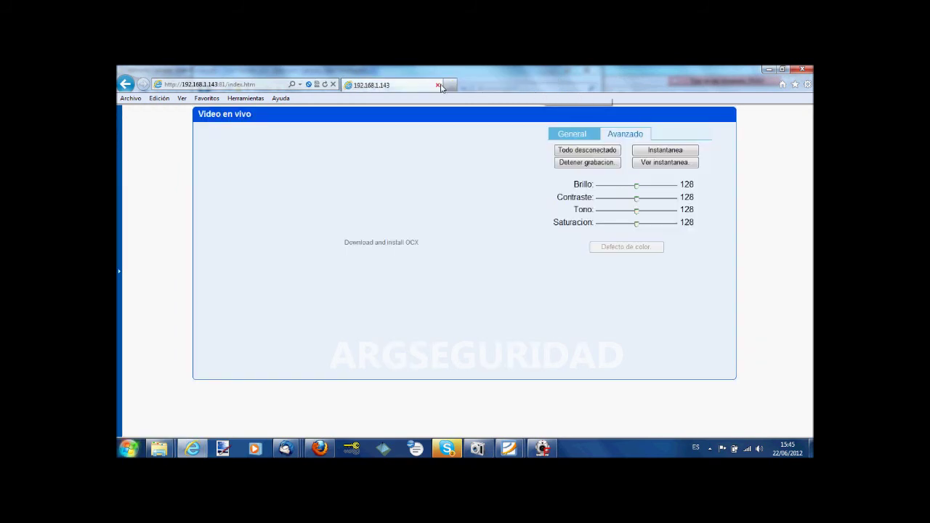
- Close Internet Explorer, refresh IPCamTool's camera list twice, and select the camera at 192.168.1.111
{"action": "left_click", "coordinate": [439, 85]}
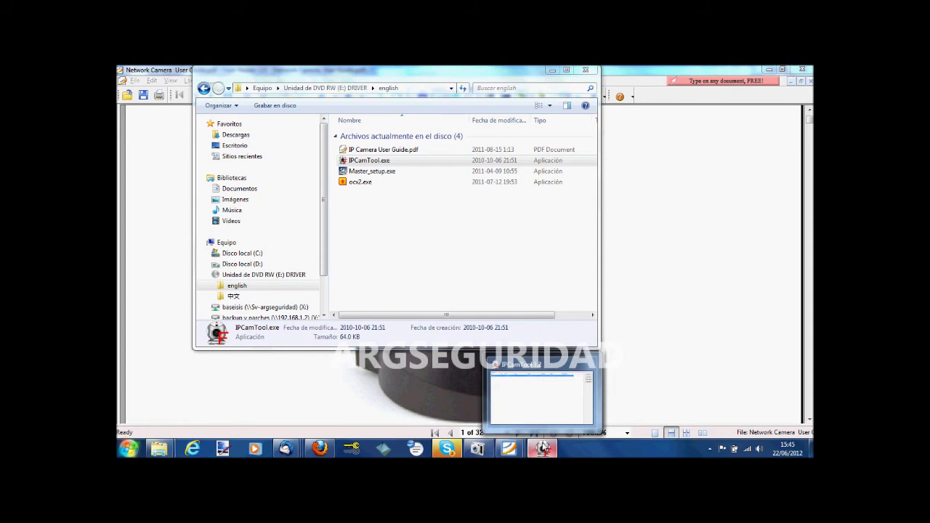
{"action": "left_click", "coordinate": [542, 448]}
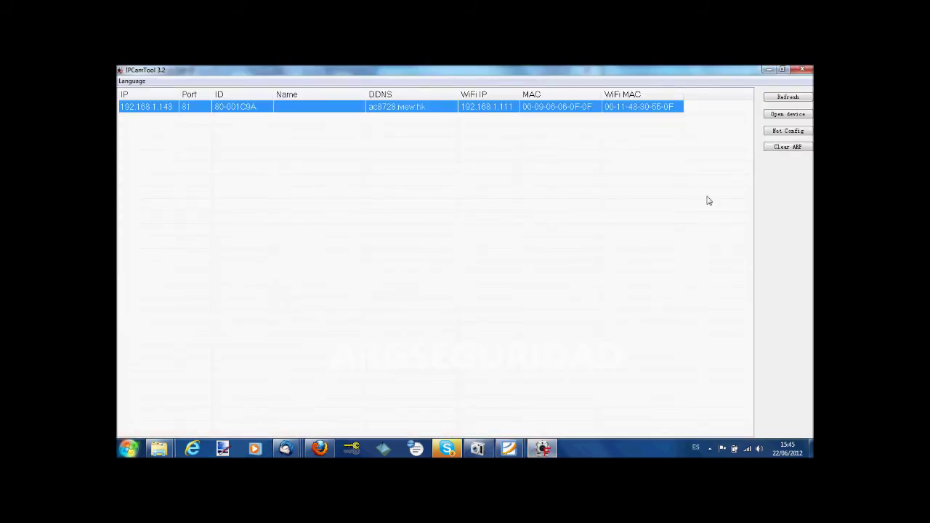
{"action": "left_click", "coordinate": [790, 97]}
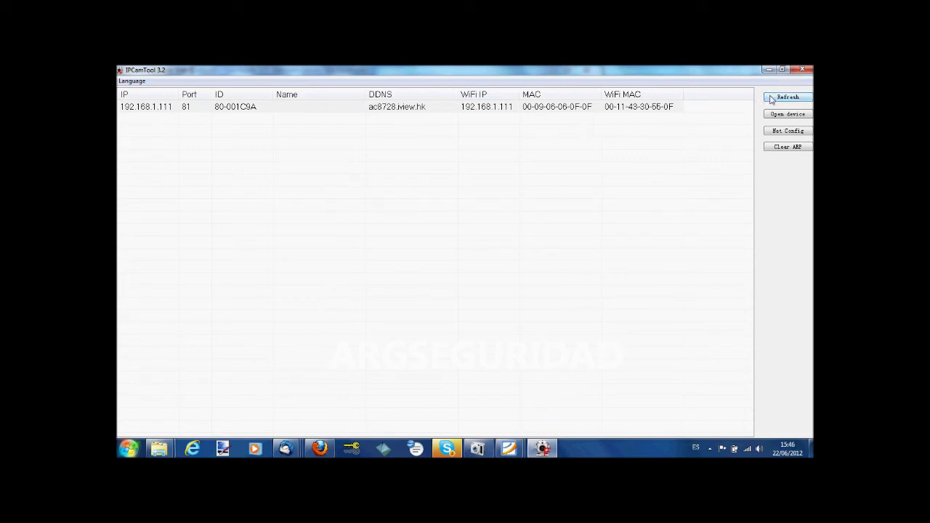
{"action": "left_click", "coordinate": [772, 99]}
{"action": "left_click", "coordinate": [503, 109]}
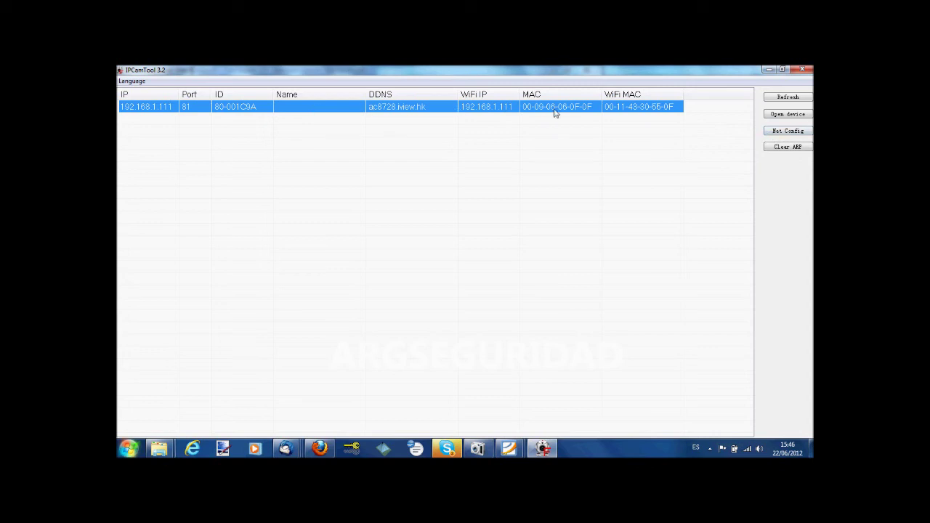
- Open Net Config for camera 80-001C9A, showing static IP 192.168.1.111, mask 255.255.255.0, port 81
{"action": "left_click", "coordinate": [788, 132]}
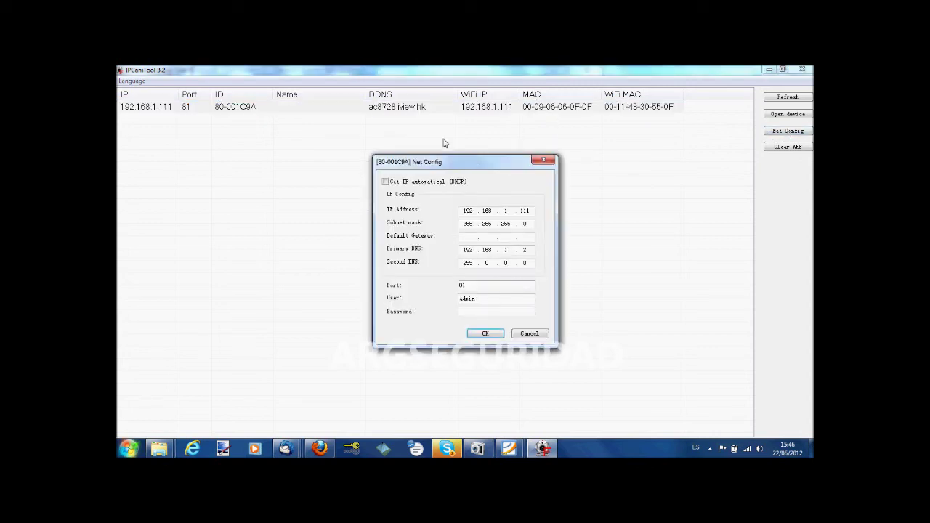
{"action": "left_click_drag", "start_coordinate": [477, 162], "coordinate": [637, 166]}
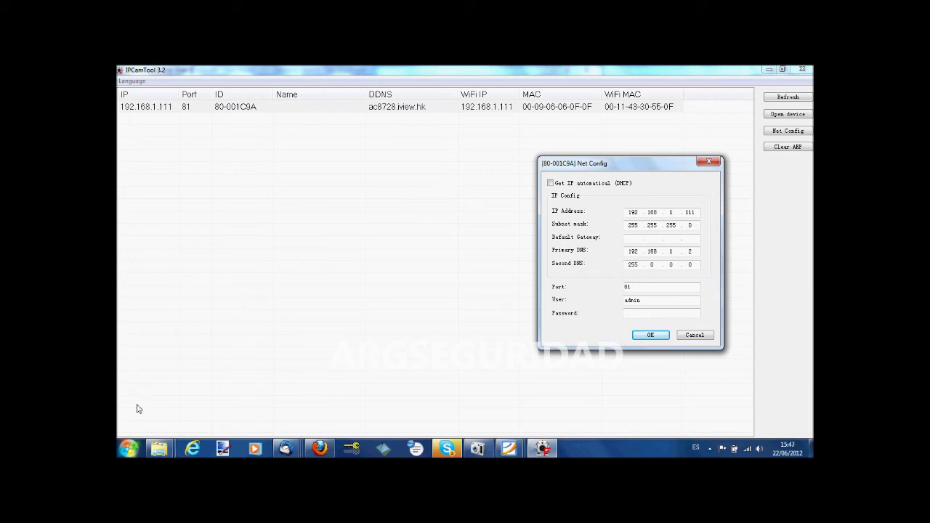
- Open a command console by running cmd from the Ejecutar run dialog
{"action": "left_click", "coordinate": [129, 449]}
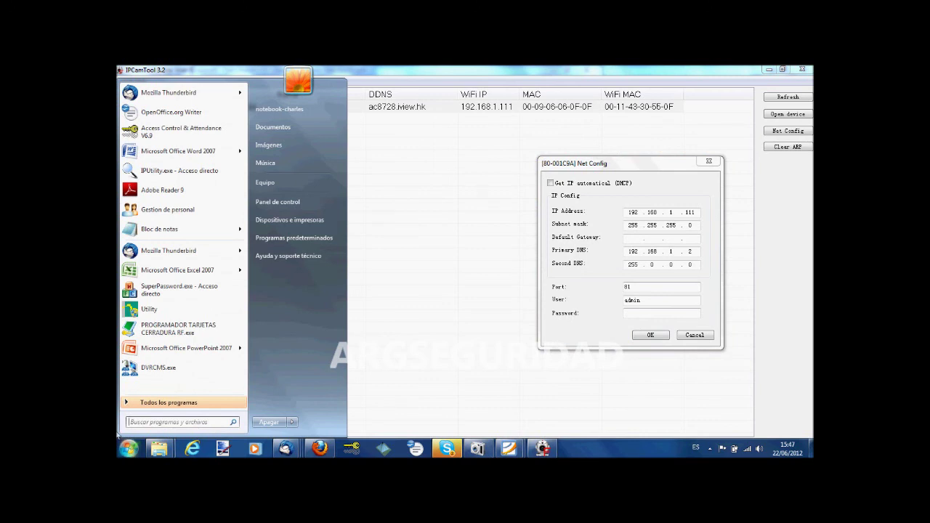
{"action": "type", "text": "ejecutar"}
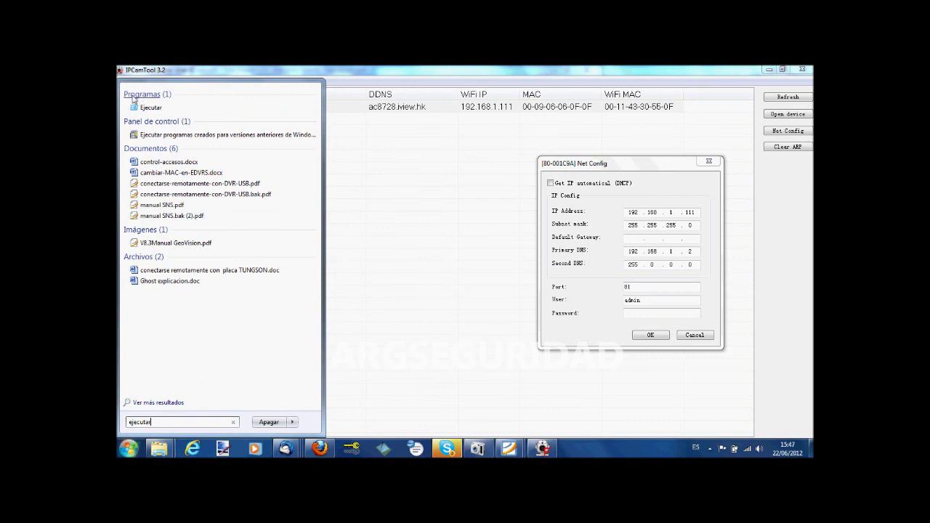
{"action": "left_click", "coordinate": [148, 109]}
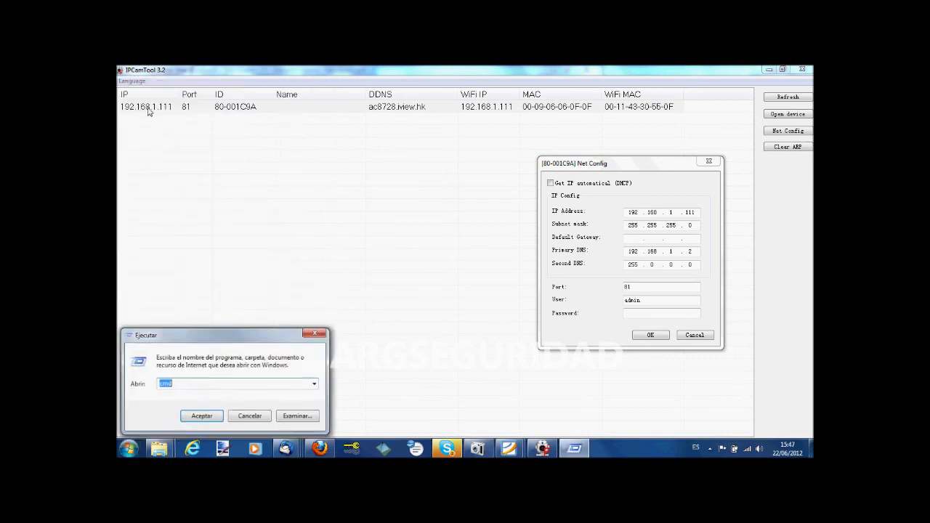
{"action": "left_click_drag", "start_coordinate": [188, 336], "coordinate": [221, 245]}
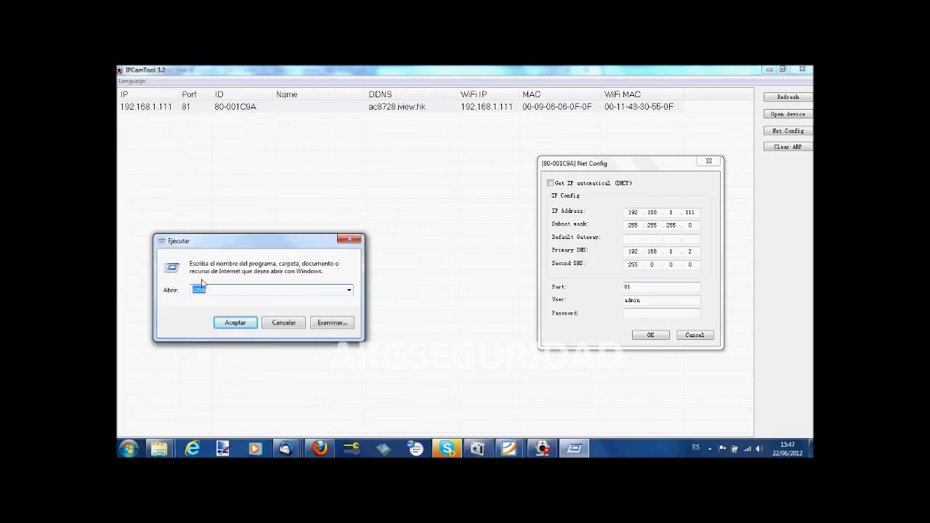
{"action": "left_click", "coordinate": [226, 320]}
{"action": "left_click_drag", "start_coordinate": [311, 90], "coordinate": [307, 163]}
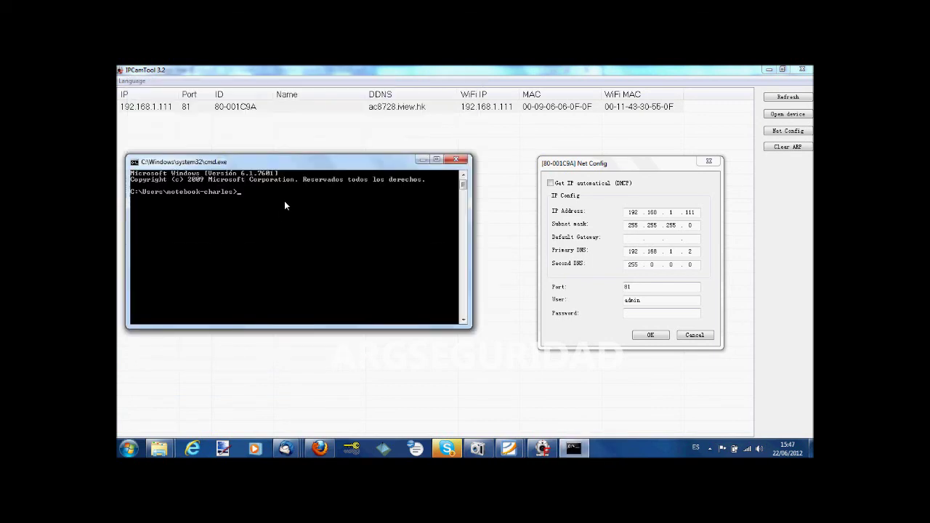
- Run ipconfig to read the wireless address 192.168.1.219 and gateway 192.168.1.240, then close the console
{"action": "type", "text": "ipconfig"}
{"action": "key", "text": "Return"}
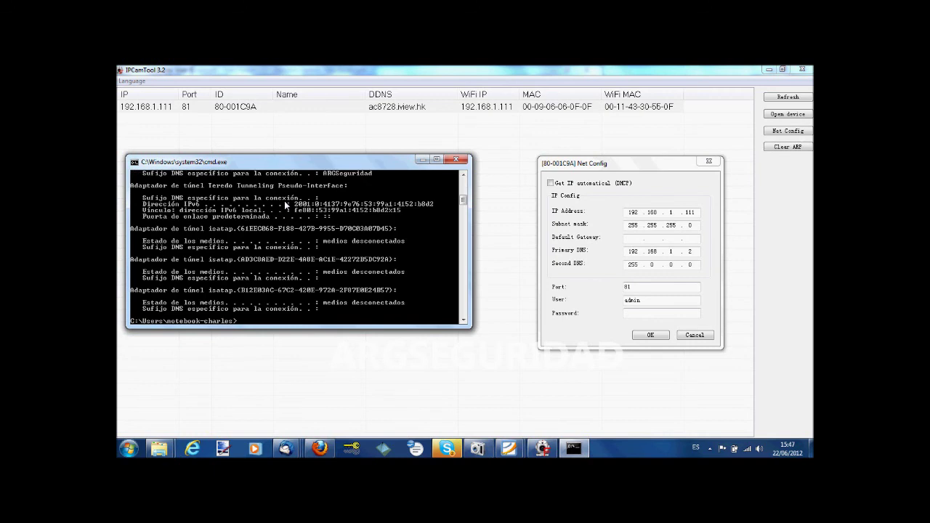
{"action": "scroll", "coordinate": [467, 203], "scroll_direction": "up", "scroll_amount": 8}
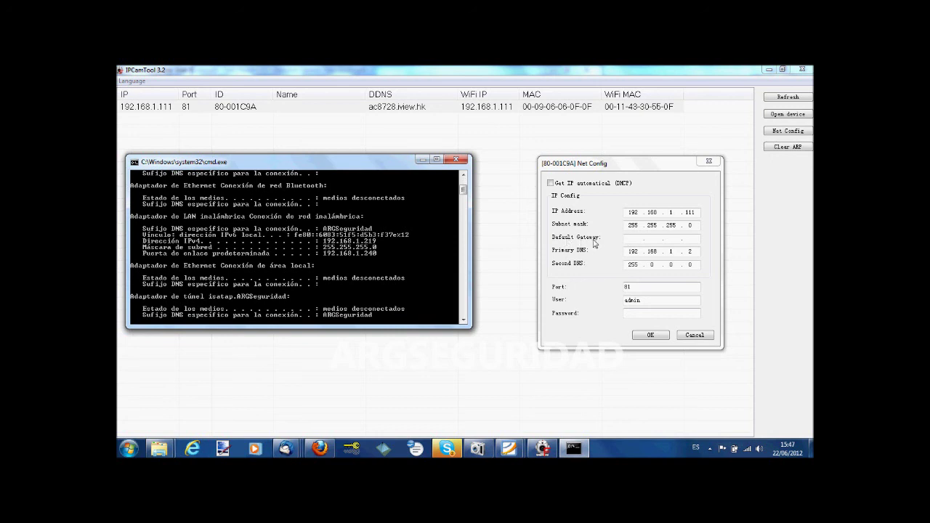
{"action": "left_click", "coordinate": [457, 160]}
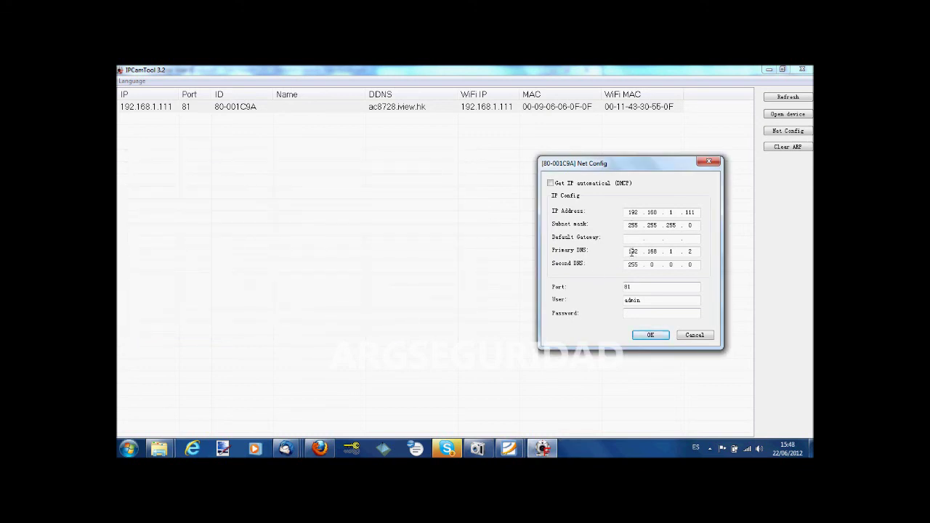
- Confirm the Net Config settings with OK and select the camera at 192.168.1.111 in the list
{"action": "left_click", "coordinate": [628, 313]}
{"action": "left_click", "coordinate": [661, 312]}
{"action": "left_click", "coordinate": [650, 335]}
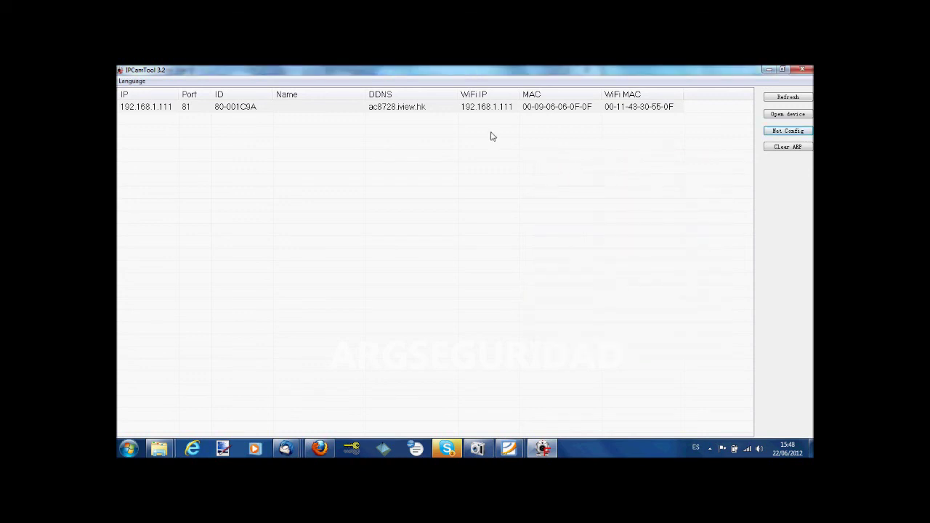
{"action": "left_click", "coordinate": [437, 107]}
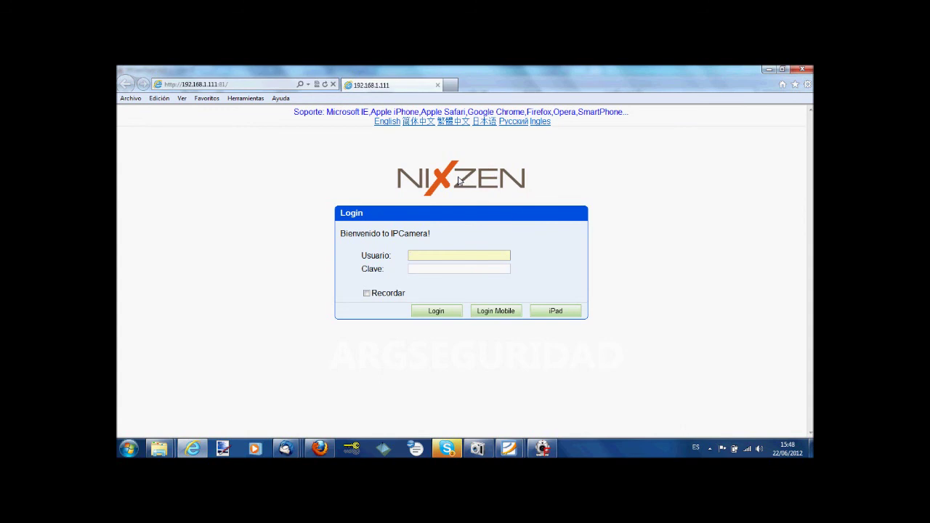
- Sign in to the camera at 192.168.1.111:81 with the user name and password
{"action": "type", "text": "admin"}
{"action": "key", "text": "Tab"}
{"action": "type", "text": "••"}
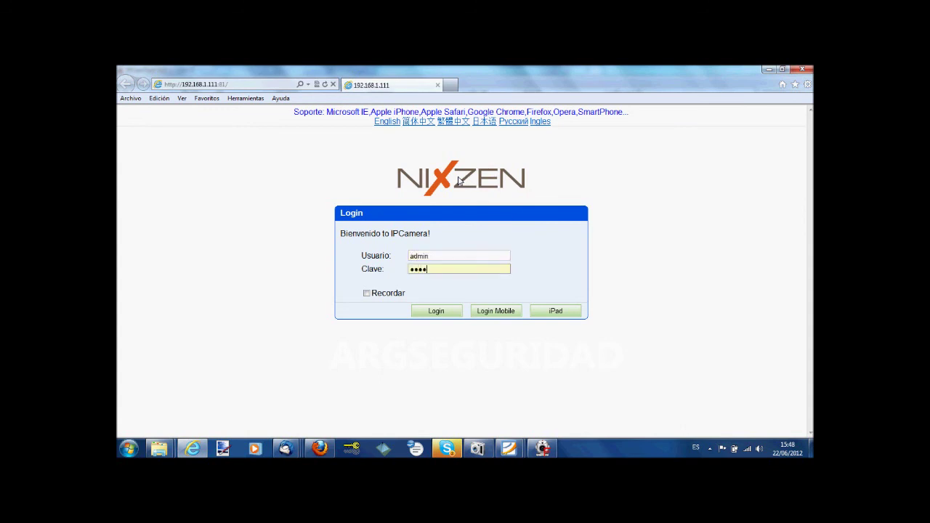
{"action": "key", "text": "Return"}
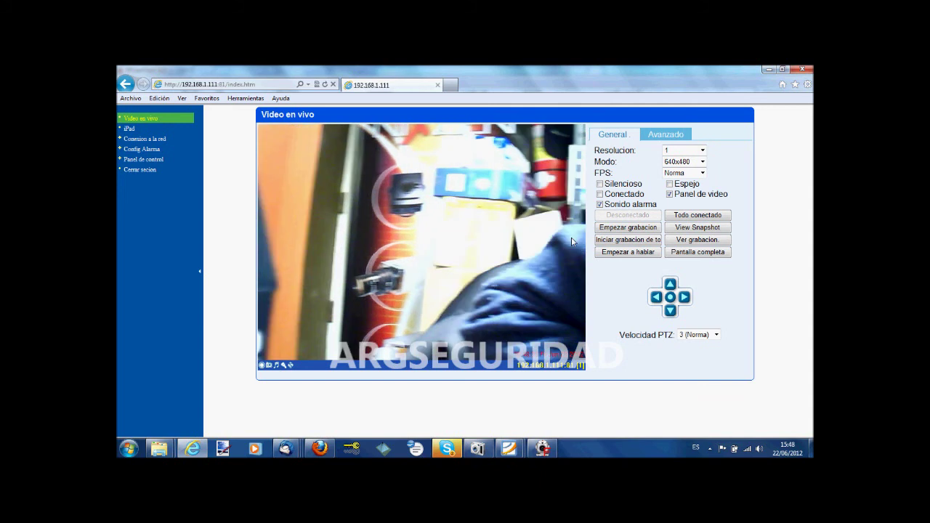
- Pan the camera left, tilt it up and down, then pan left until the 'Wired Camera' box shows
{"action": "left_click", "coordinate": [656, 299]}
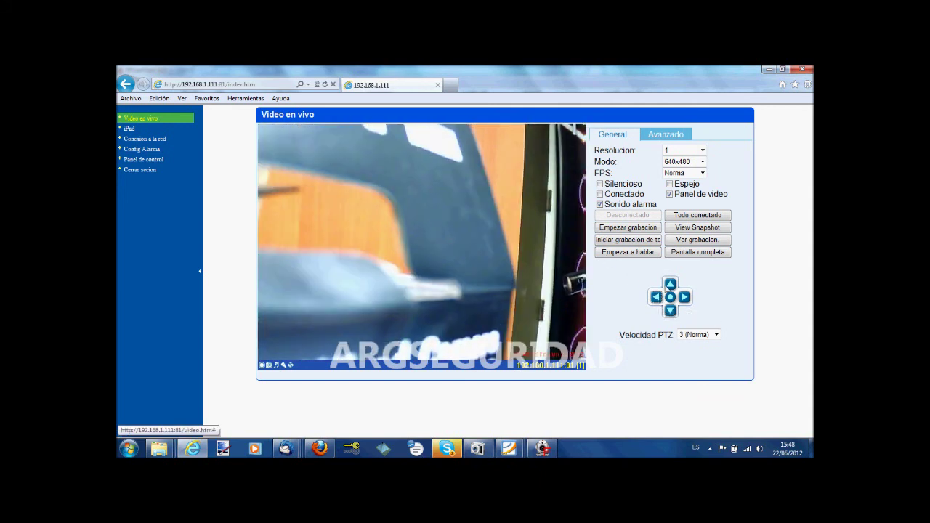
{"action": "left_click", "coordinate": [668, 287]}
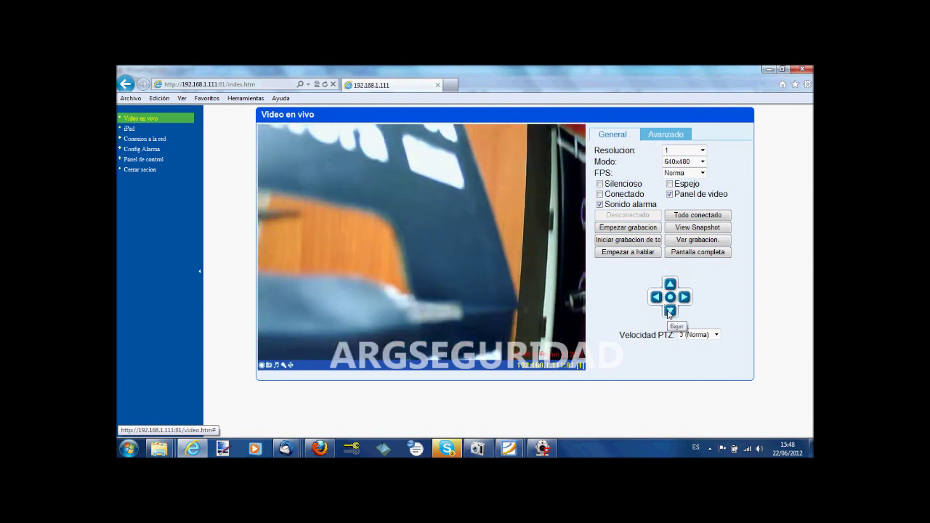
{"action": "left_click", "coordinate": [665, 308]}
{"action": "left_click", "coordinate": [657, 298]}
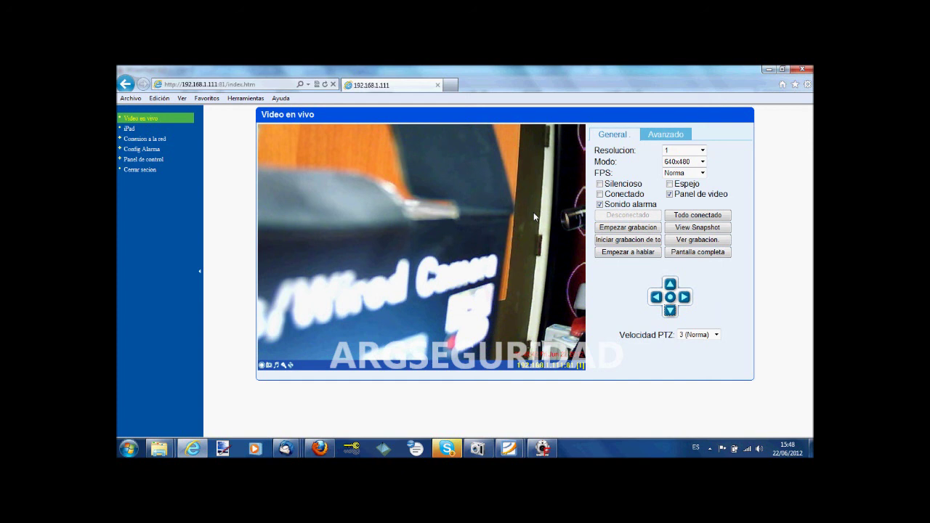